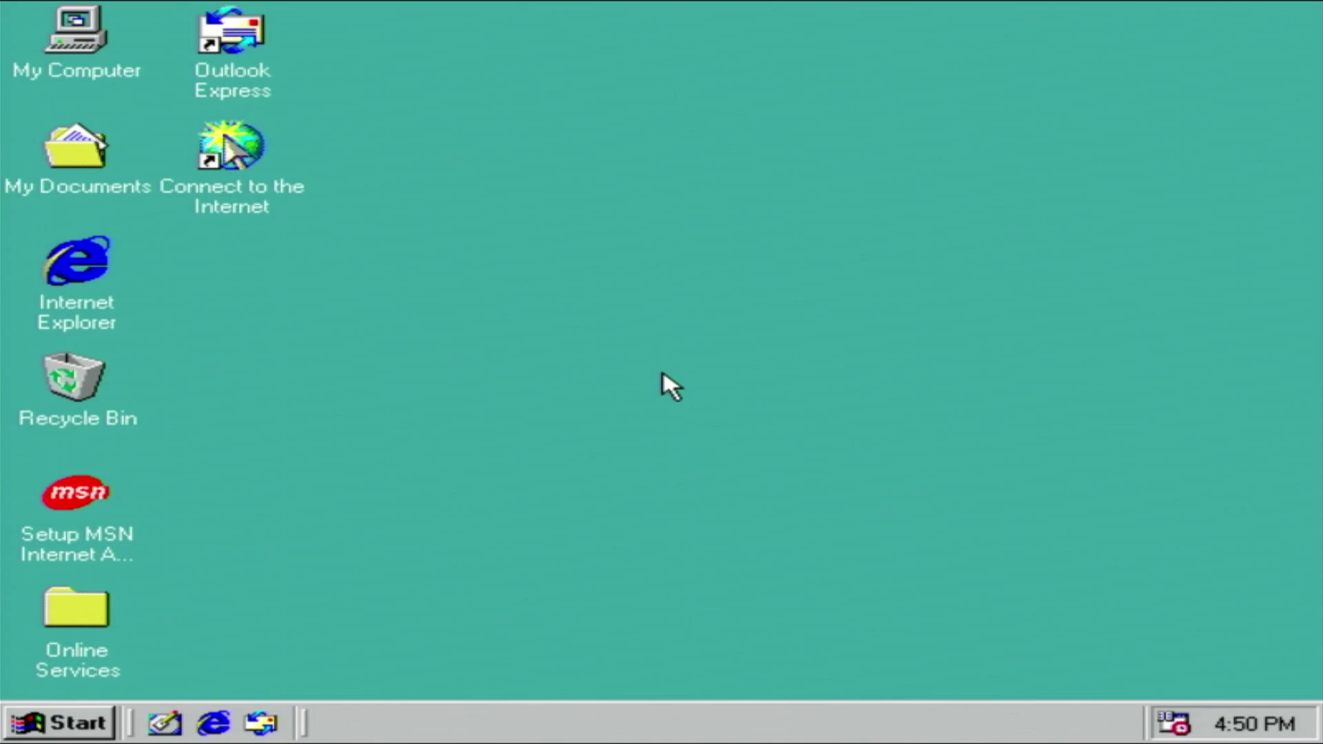
# Step: In My Computer, select the 16 gb (D:) drive and run its CD to launch the Windows Me upgrade
pyautogui.press('super+e')
pyautogui.press('Tab')
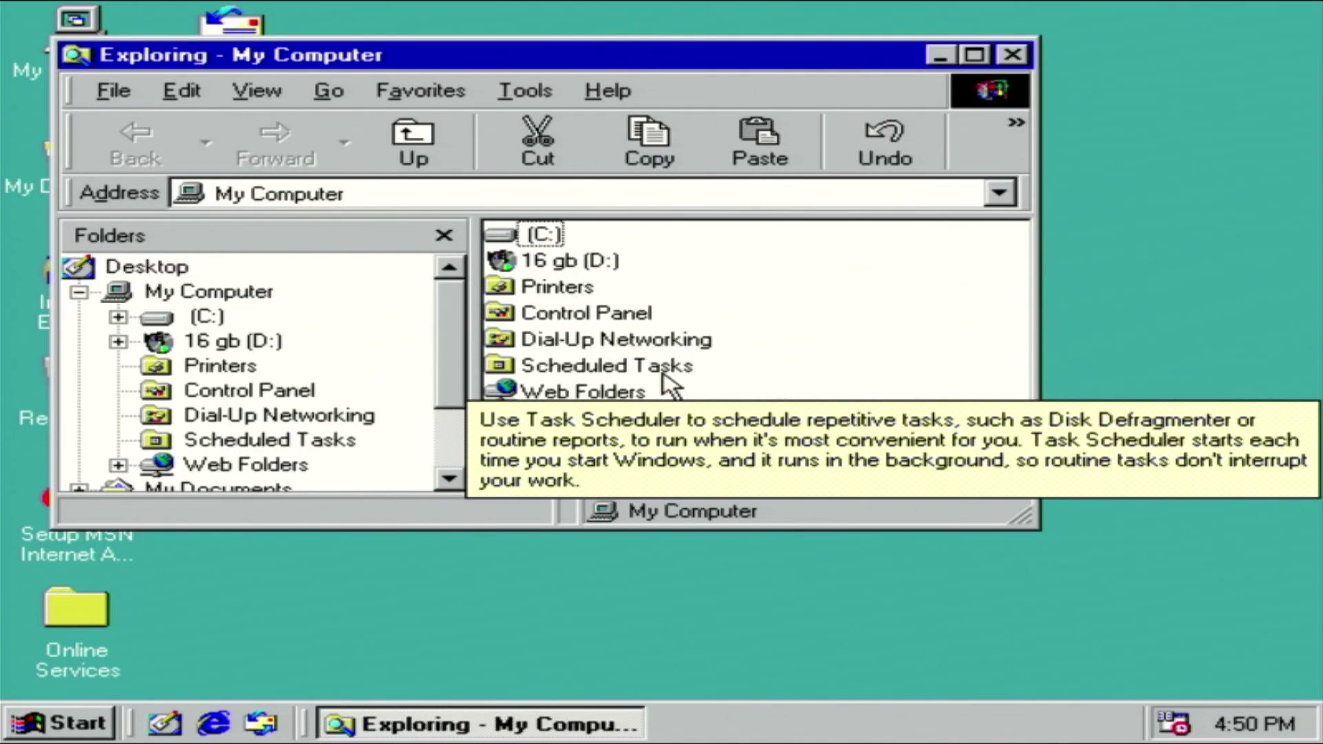
pyautogui.press('Down')
pyautogui.press('Return')
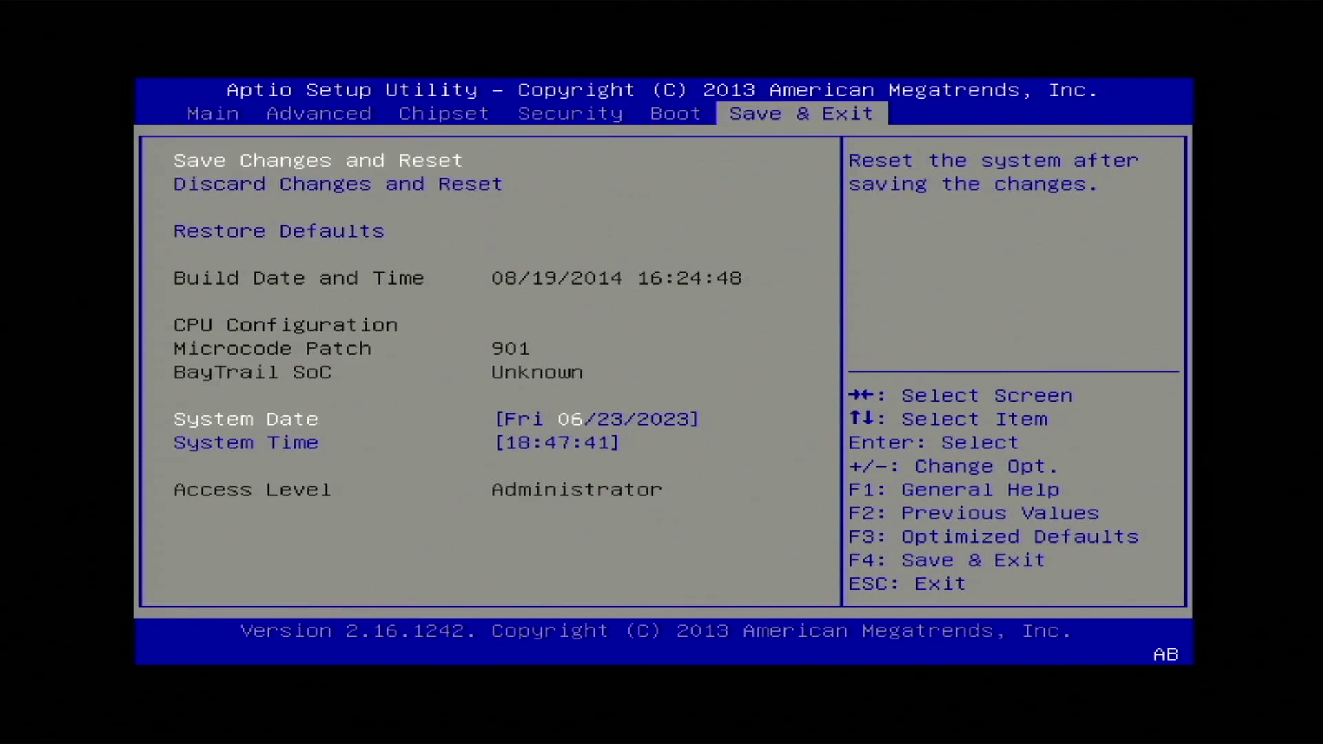
# Step: Move to the Save & Exit options in the Aptio Setup Utility
pyautogui.press('Down')
pyautogui.press('Down')
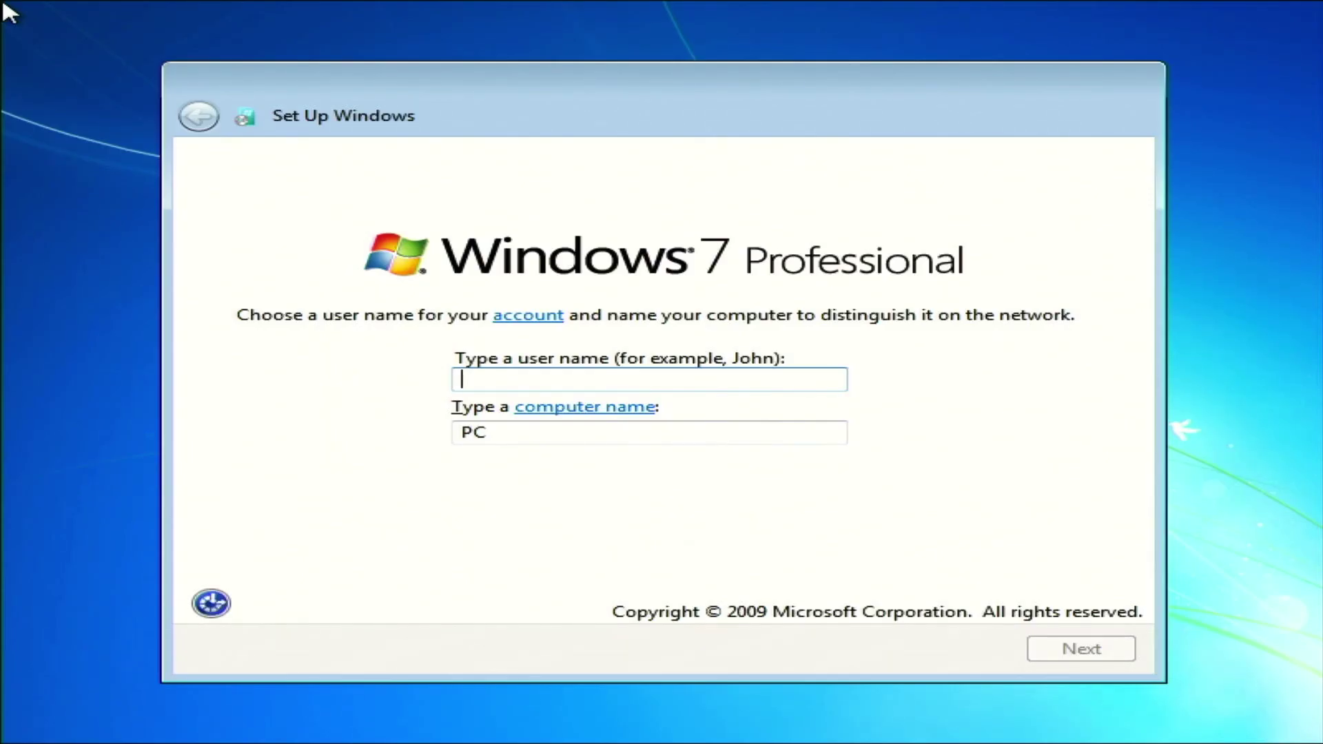
# Step: Enter the account user name, then search 'dev' from Start to open Device Manager
pyautogui.write('PSAT')
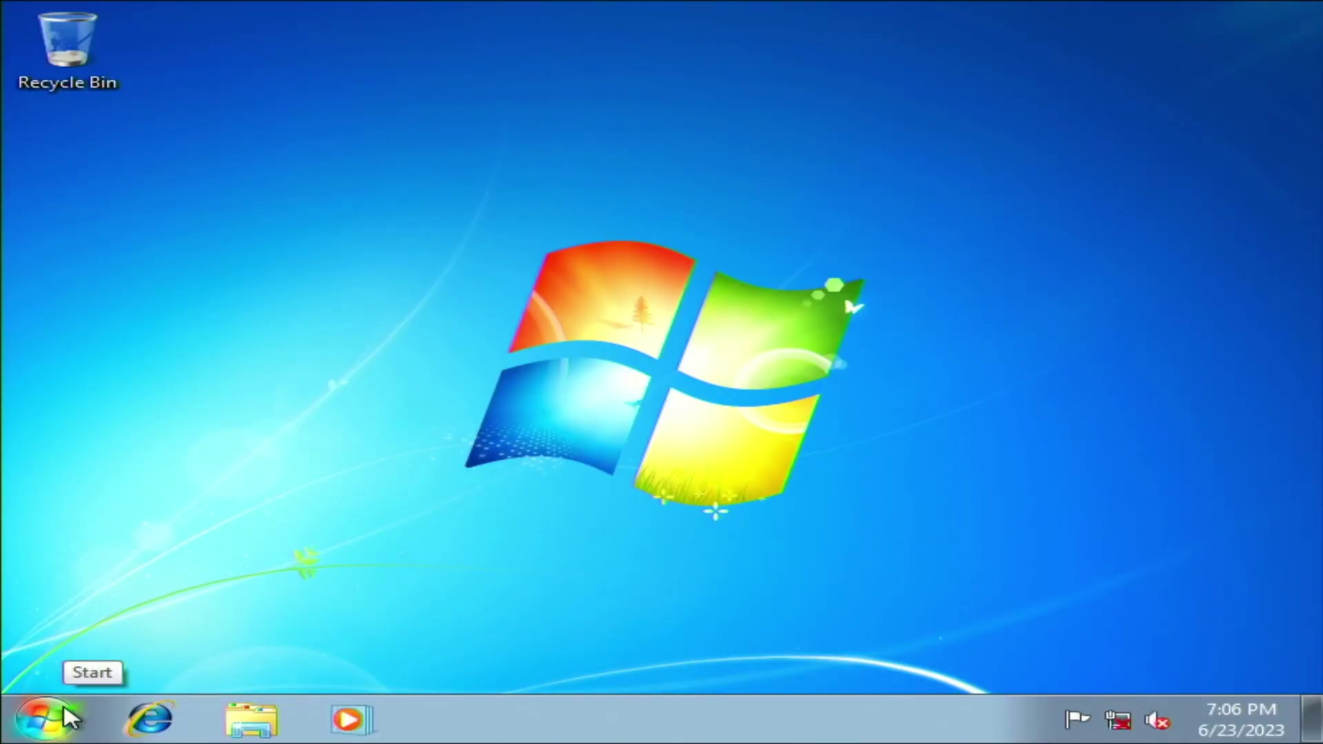
pyautogui.rightClick(69, 717)
pyautogui.click(67, 719)
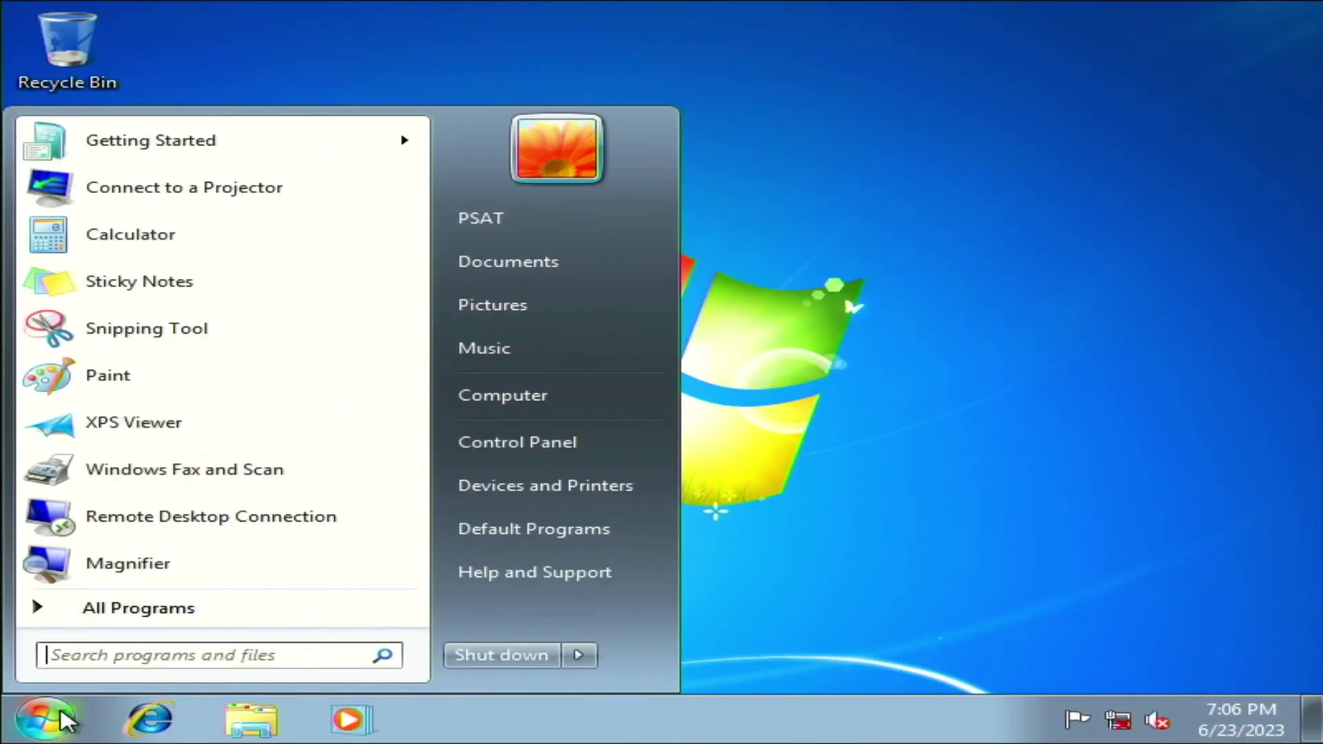
pyautogui.write('dev')
pyautogui.press('Down')
pyautogui.press('Return')
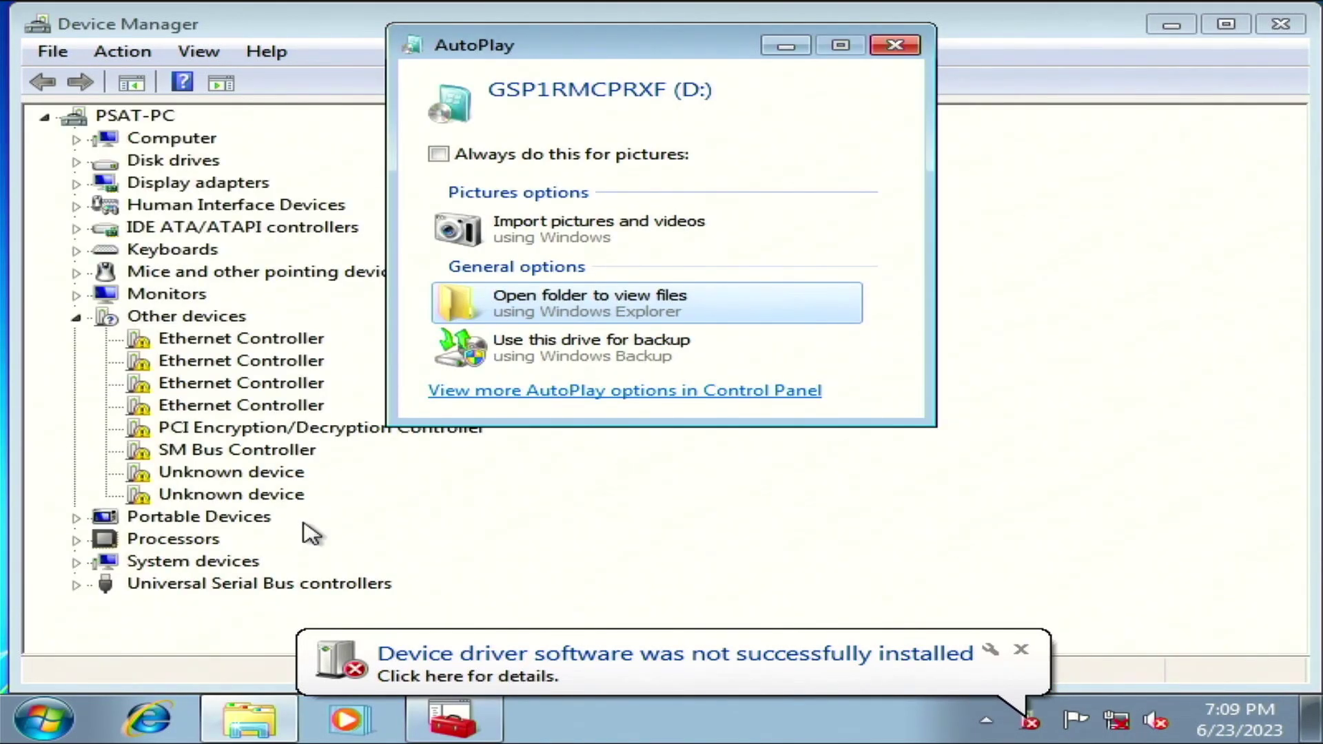
# Step: Open the AX88179 folder on drive D: and try its MSI package, dismissing the launch error
pyautogui.click(620, 314)
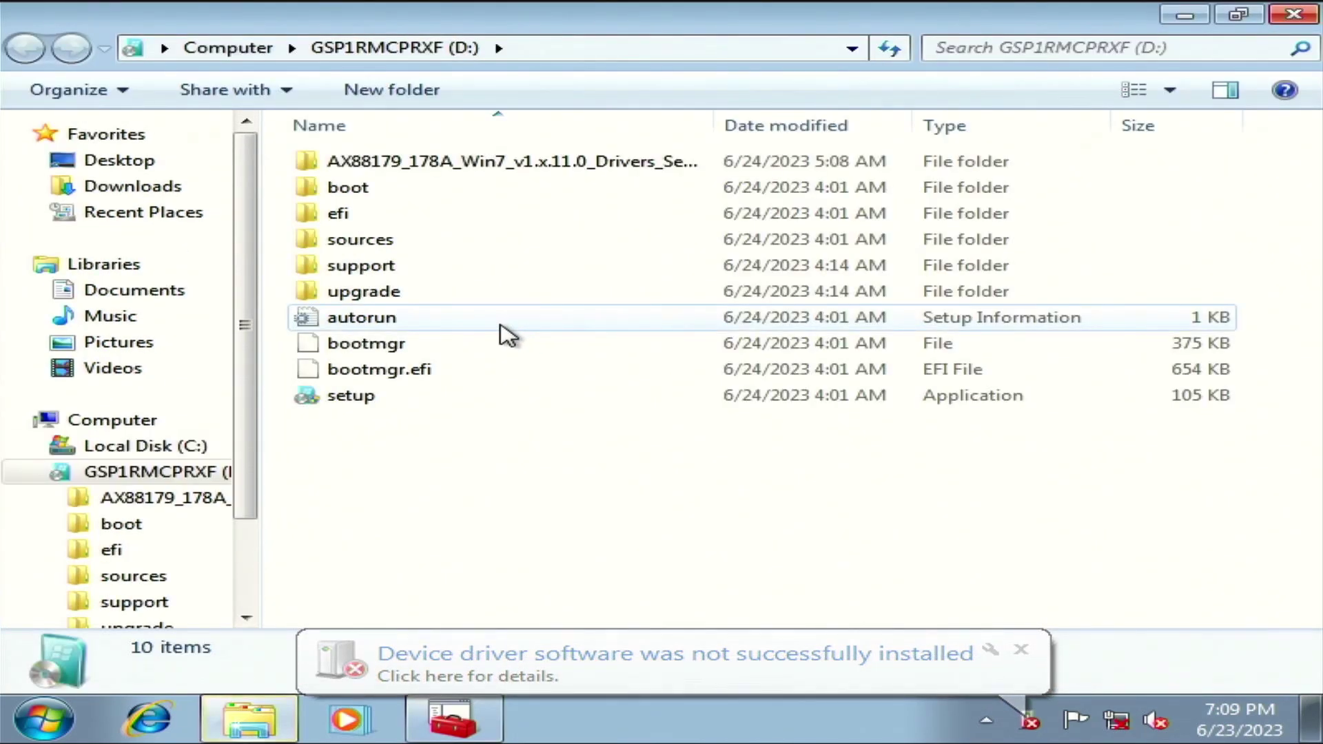
pyautogui.doubleClick(400, 163)
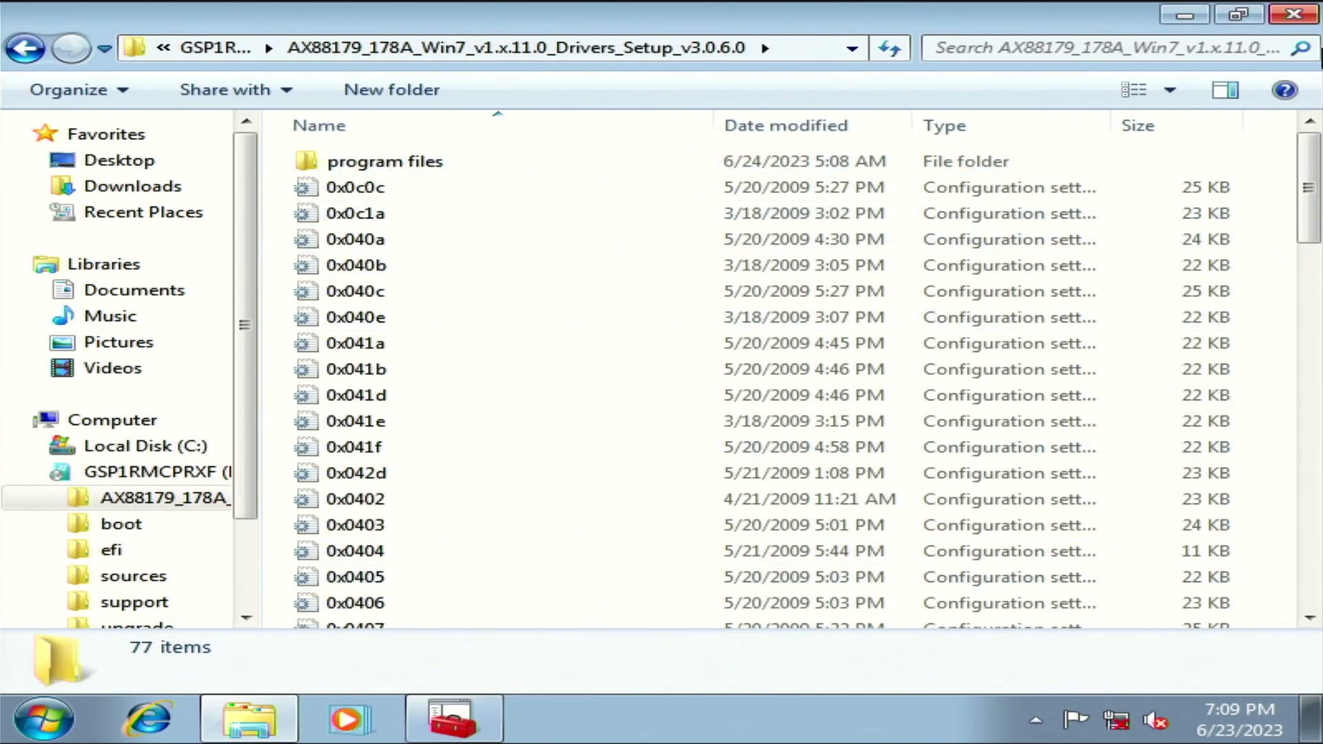
pyautogui.moveTo(1309, 227); pyautogui.dragTo(1313, 591)
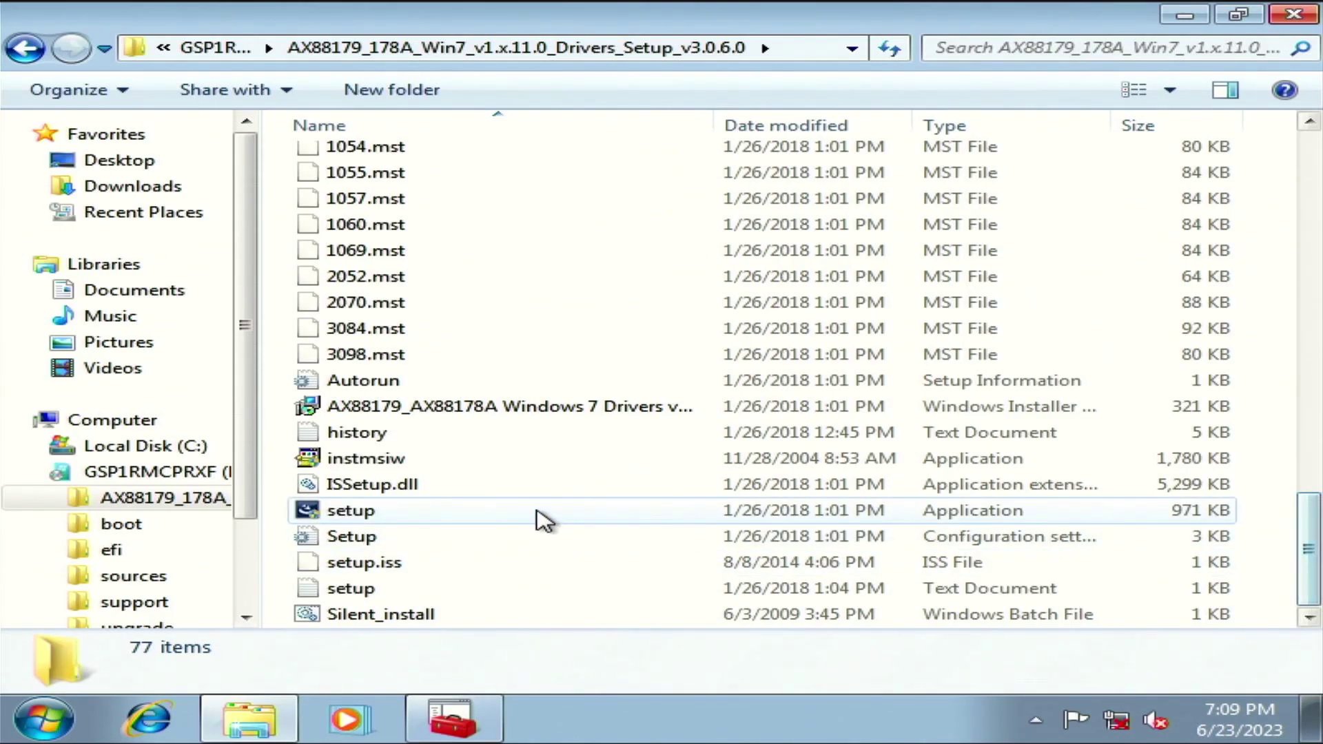
pyautogui.doubleClick(412, 408)
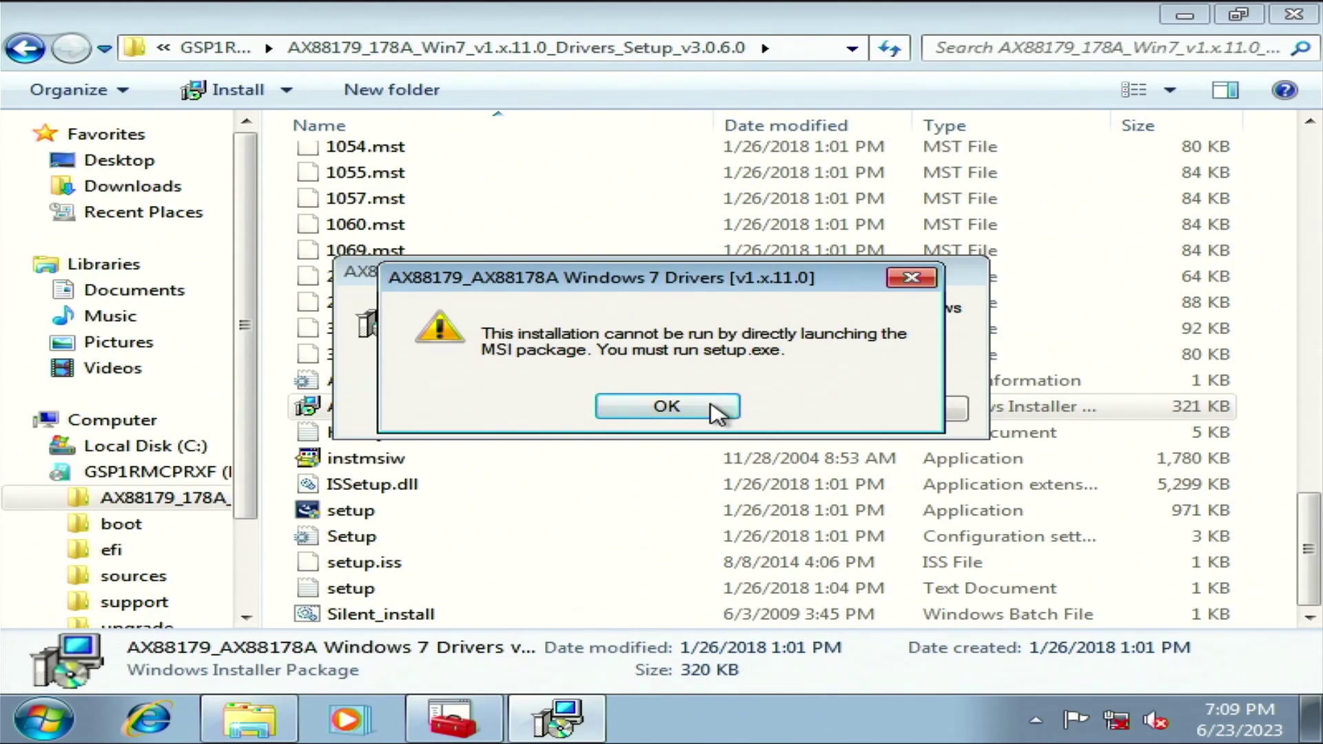
pyautogui.click(669, 408)
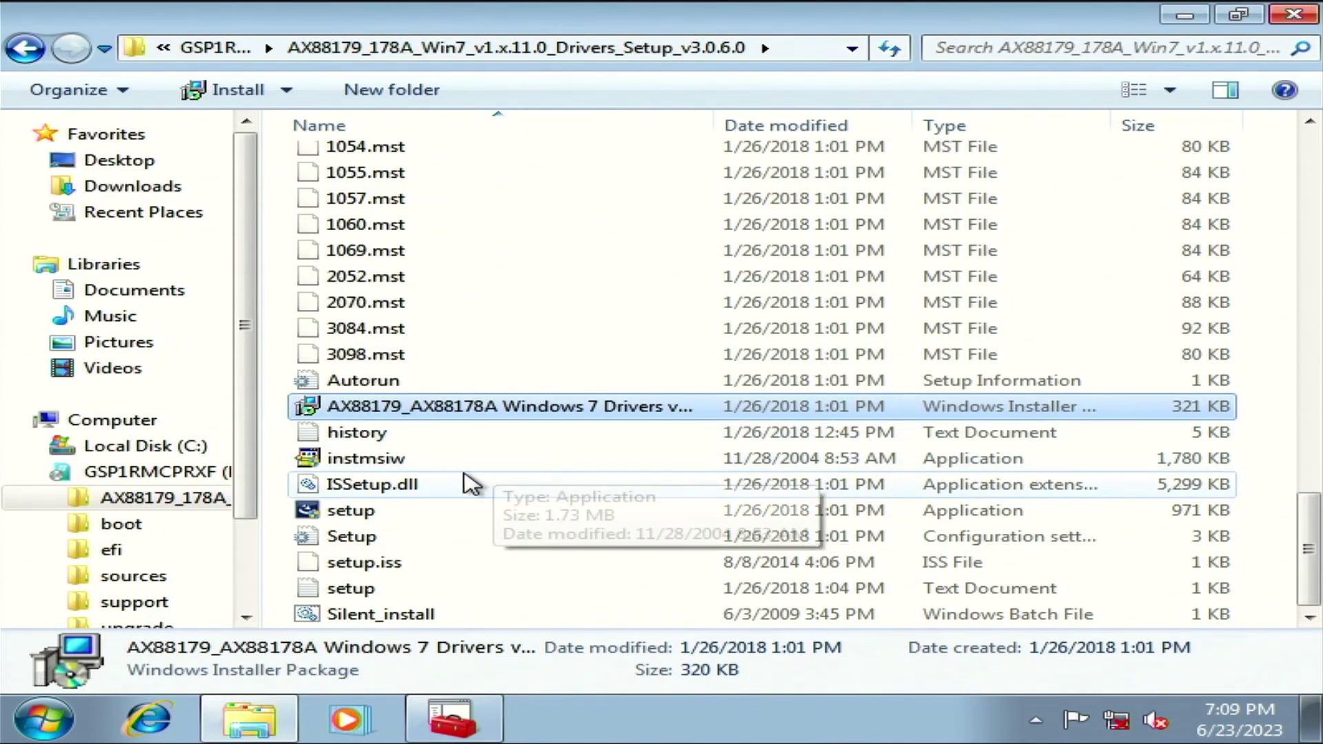
# Step: Run the AX88179 setup.exe, approve the UAC prompt, and return to the D: root
pyautogui.click(405, 516)
pyautogui.doubleClick(409, 517)
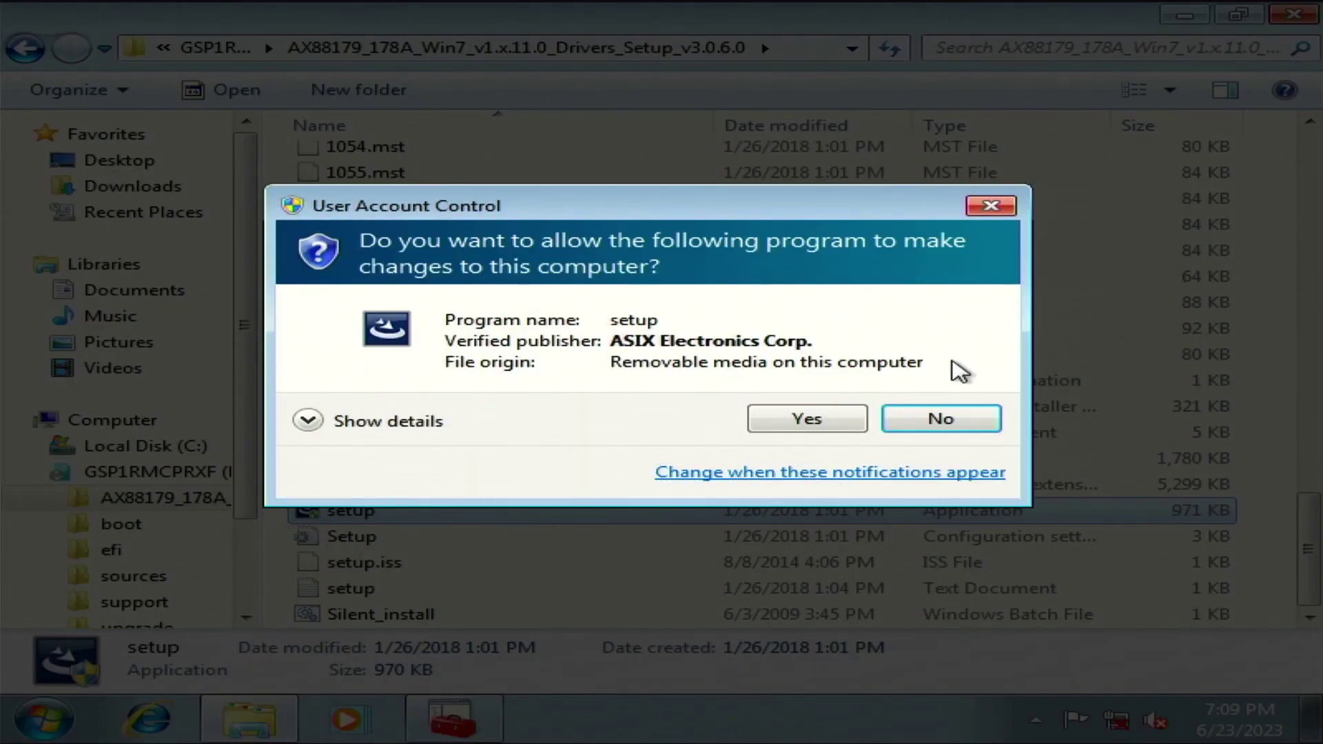
pyautogui.click(861, 419)
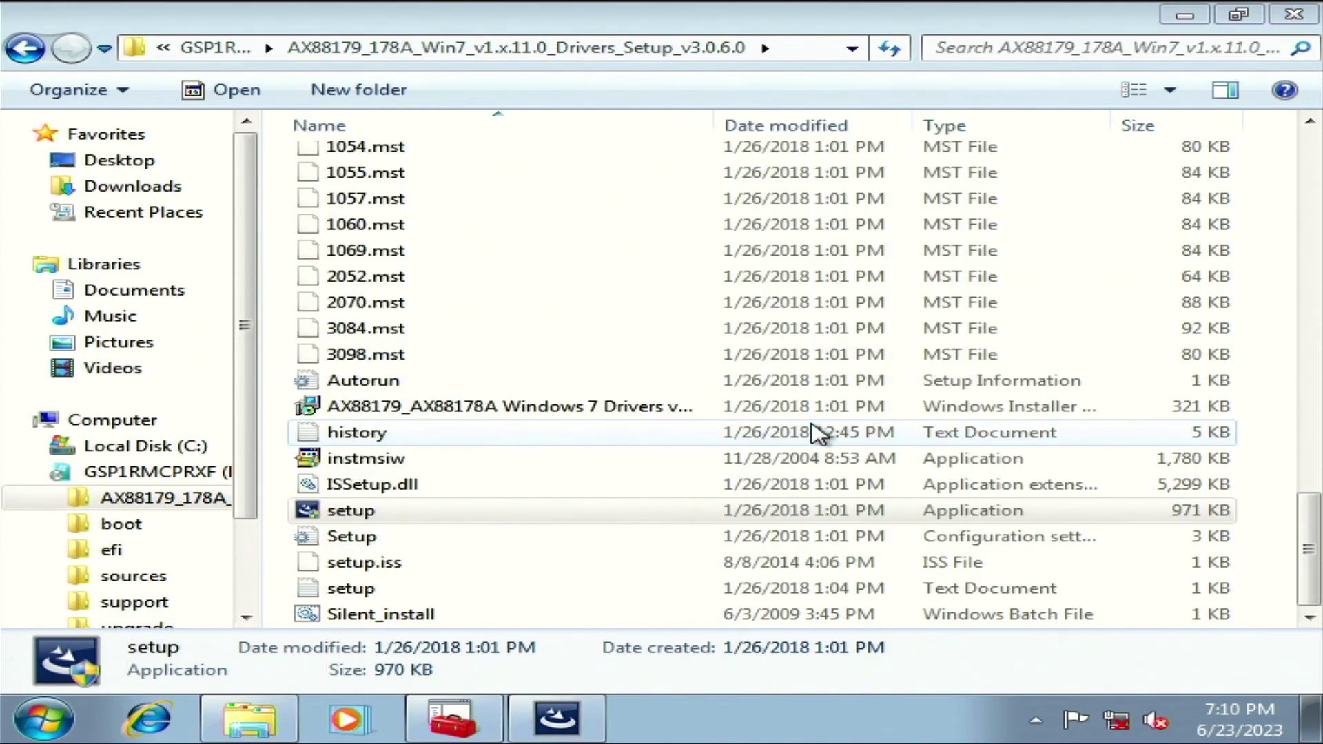
pyautogui.click(181, 474)
# Step: Copy the AX88179 folder to the Desktop and finish the AX88179 InstallShield driver installation
pyautogui.rightClick(526, 158)
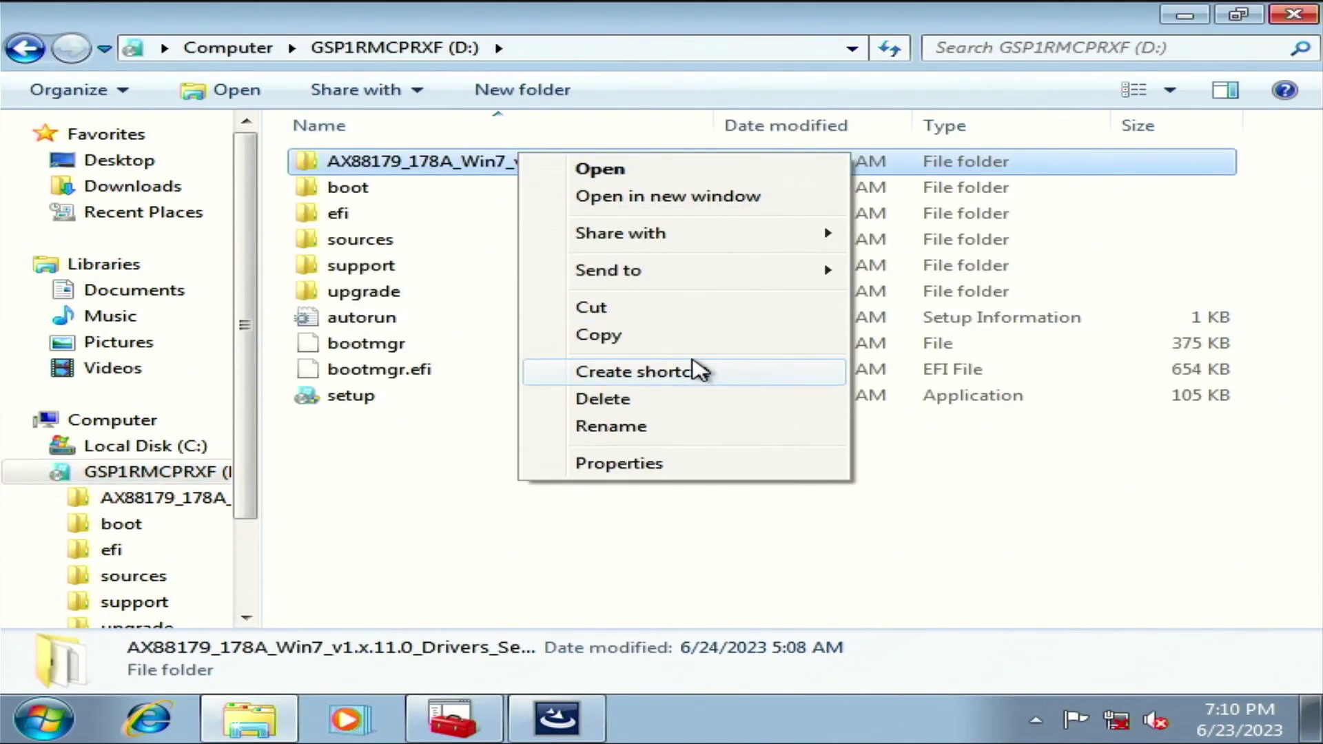
pyautogui.press('Escape')
pyautogui.click(118, 160)
pyautogui.rightClick(420, 378)
pyautogui.click(499, 512)
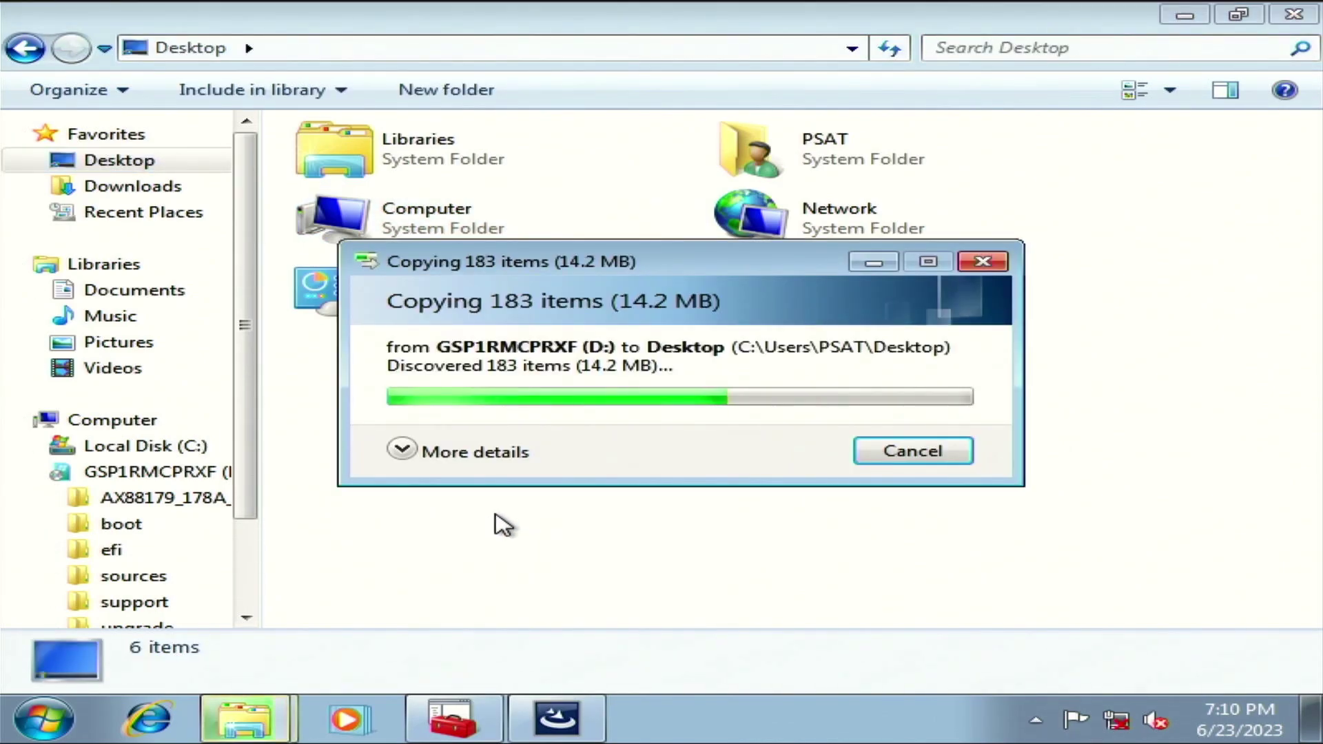
pyautogui.click(1294, 15)
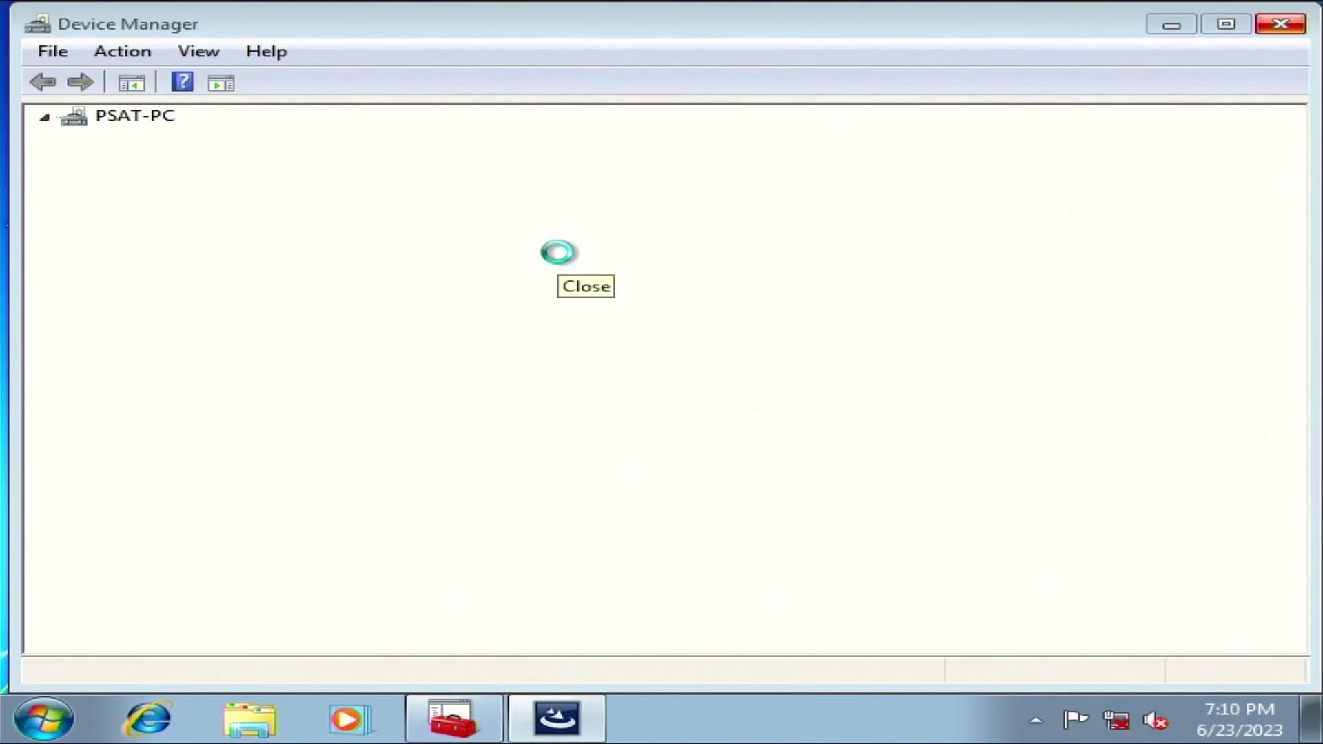
pyautogui.click(544, 730)
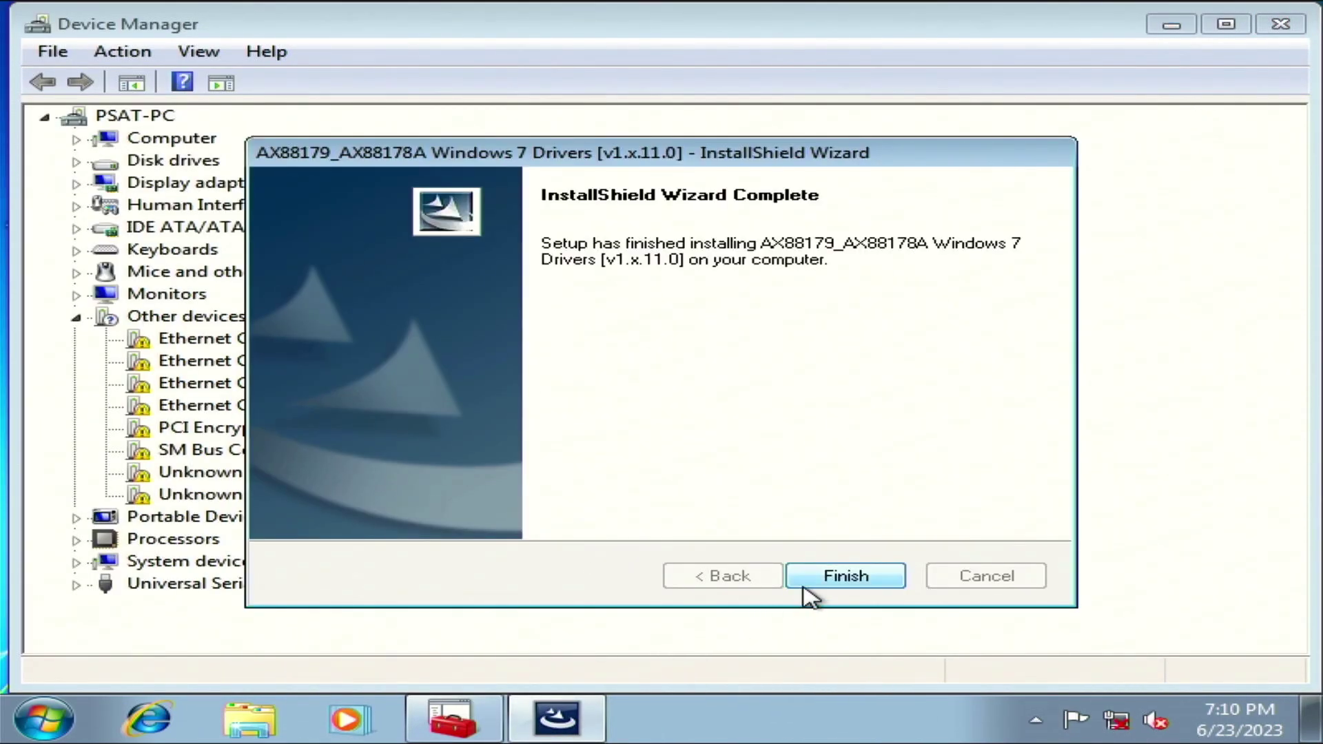
pyautogui.click(807, 591)
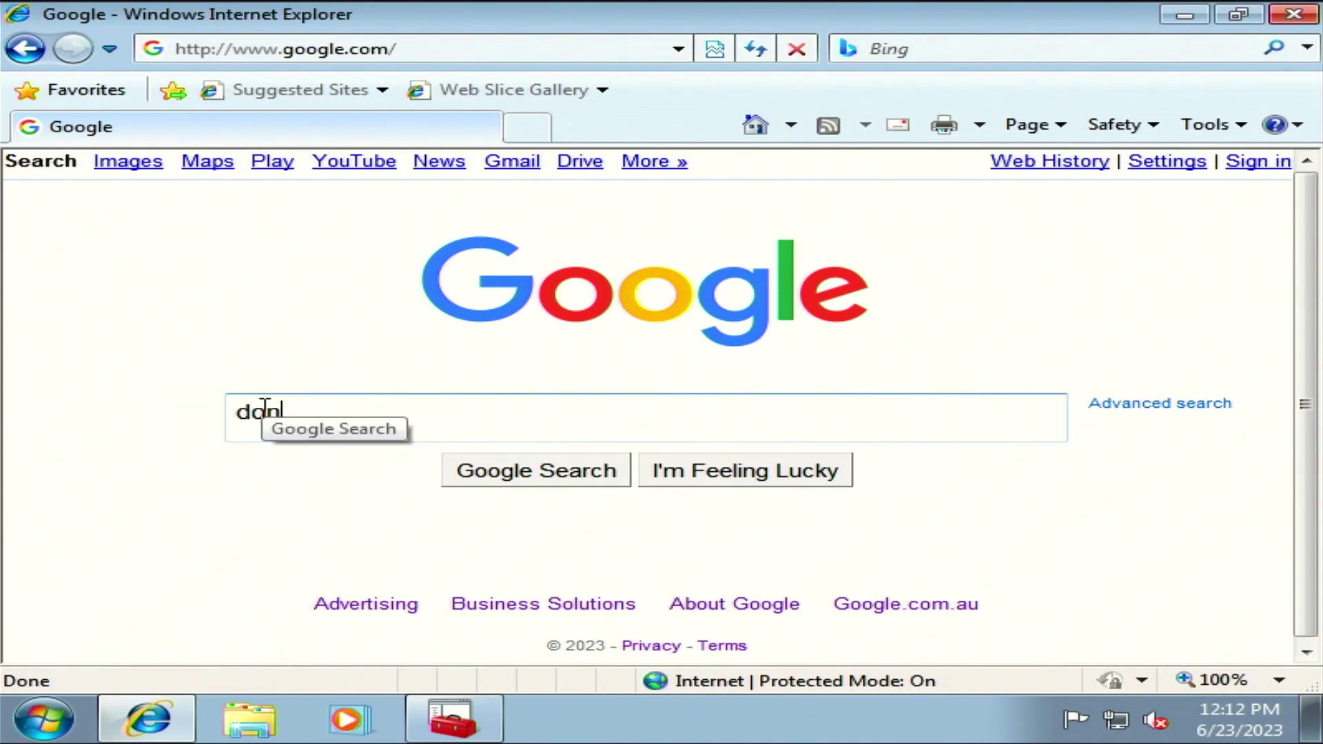
# Step: Search for 'download windows 10' and try getting the Windows 10 download tool from Microsoft
pyautogui.write('nload windows 10')
pyautogui.click(437, 379)
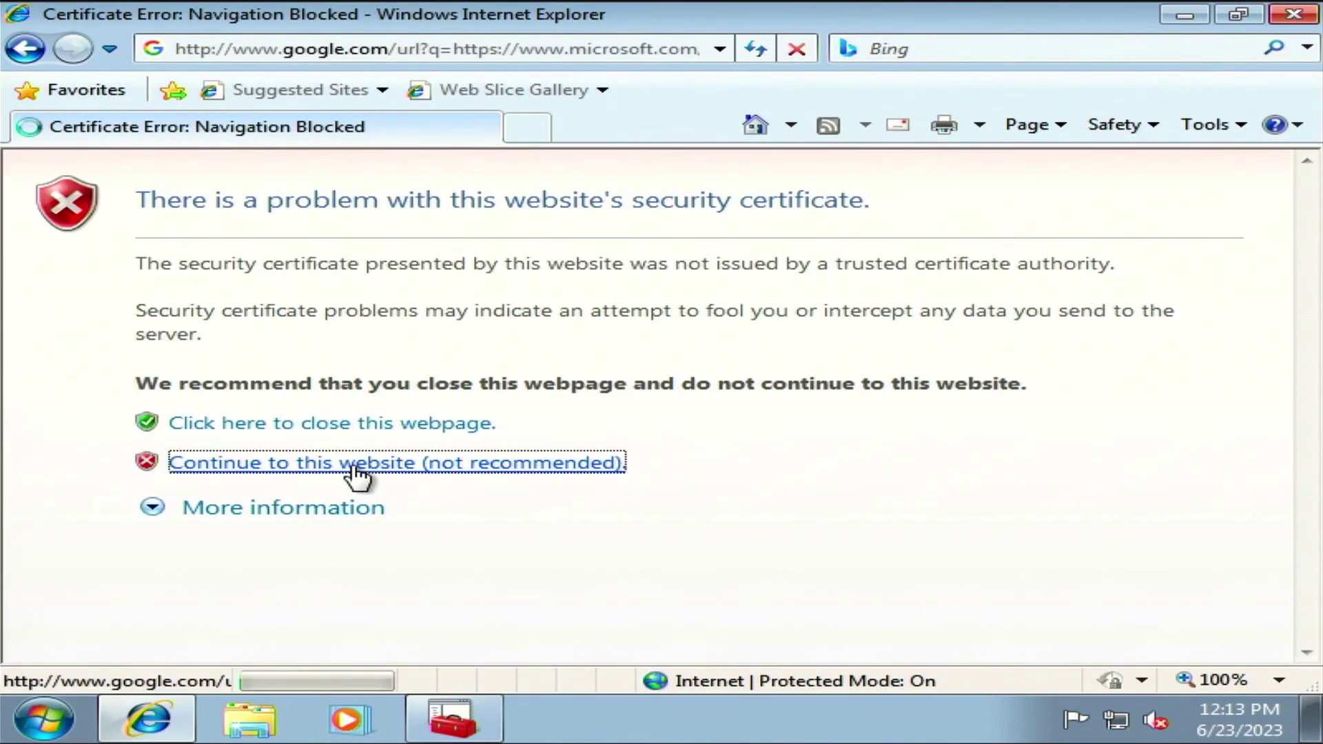
pyautogui.click(350, 466)
pyautogui.scroll(-10, 915, 355)
pyautogui.click(44, 641)
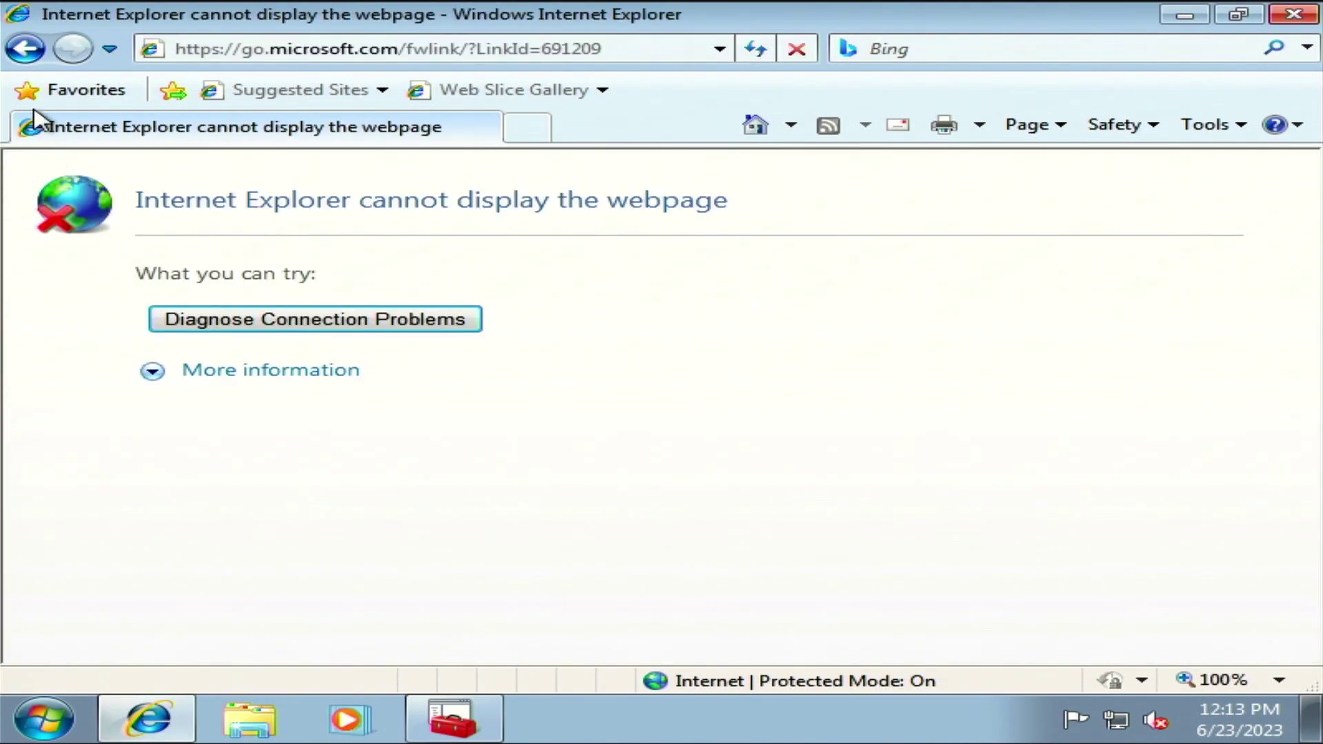
# Step: Go to google.com and search for 'download firefox'
pyautogui.click(464, 48)
pyautogui.write('google.com')
pyautogui.press('Return')
pyautogui.click(356, 411)
pyautogui.write('download firefox')
pyautogui.press('Return')
# Step: Download, save and run the Firefox installer, then acknowledge its install failure
pyautogui.click(508, 383)
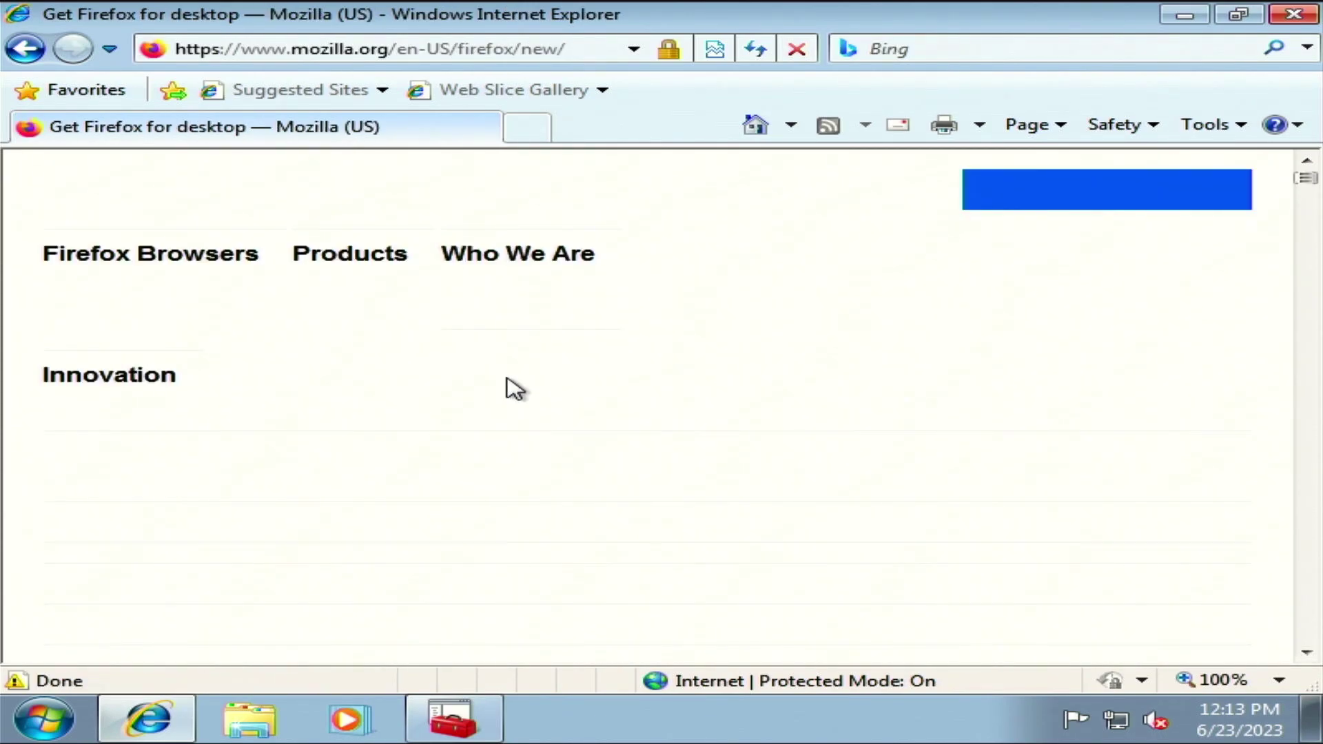
pyautogui.click(1096, 198)
pyautogui.click(421, 473)
pyautogui.press('Return')
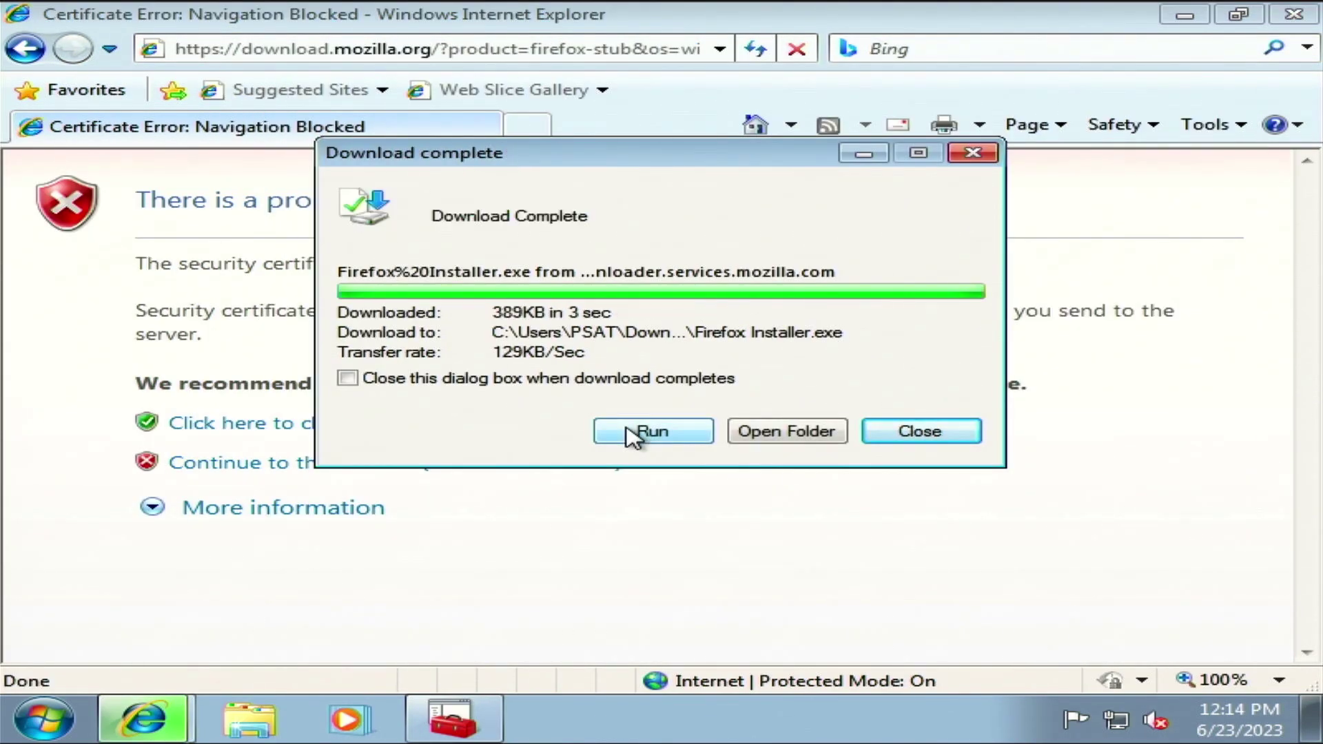
pyautogui.click(641, 435)
pyautogui.click(1282, 15)
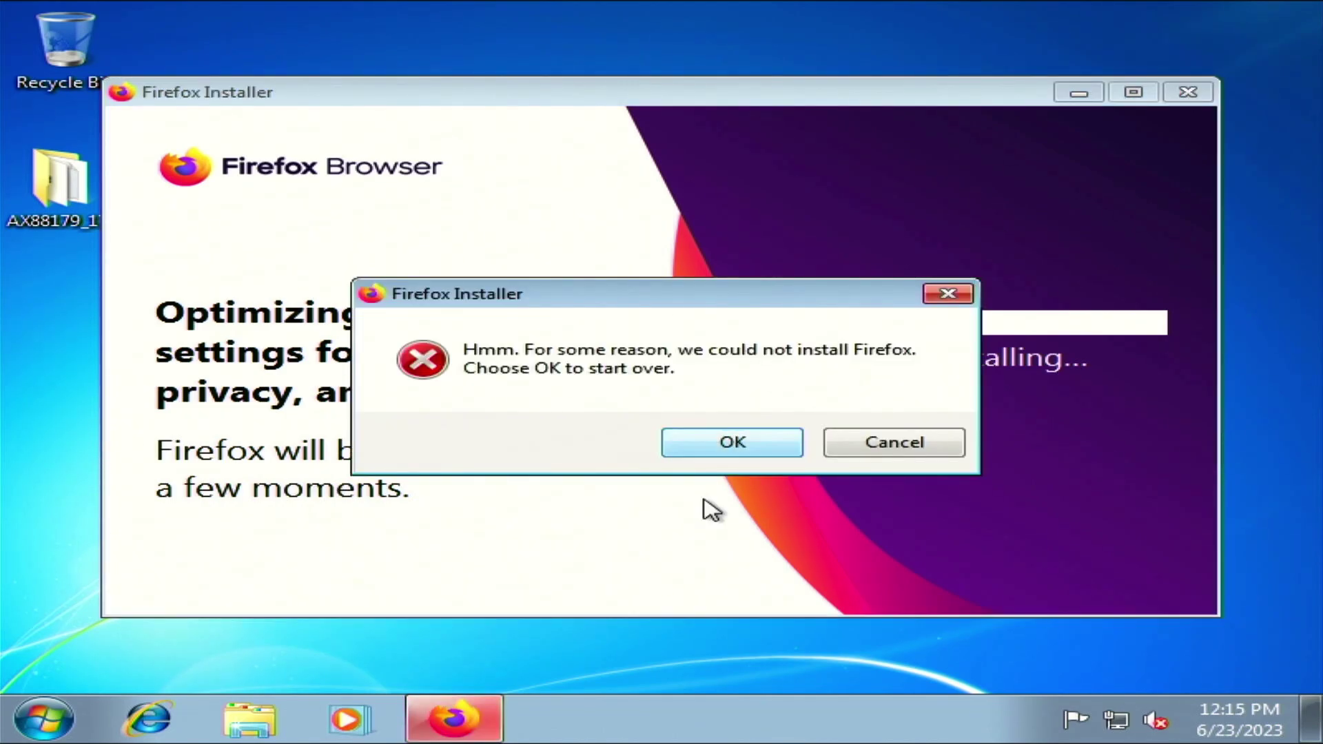
pyautogui.click(732, 443)
# Step: Search Google for 'download chrome', then download and run the Chrome installer, approving UAC
pyautogui.click(393, 50)
pyautogui.write('google.com')
pyautogui.press('Return')
pyautogui.click(443, 407)
pyautogui.write('download chrome')
pyautogui.press('Return')
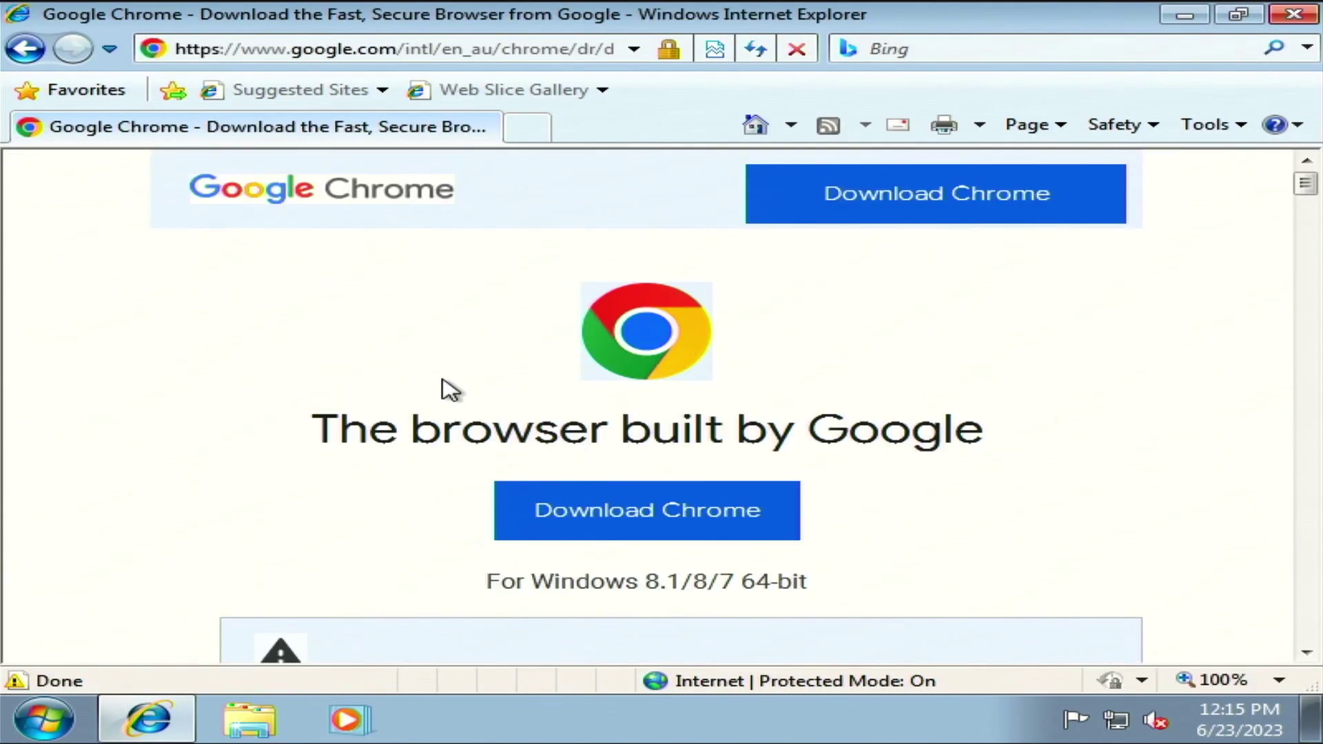
pyautogui.click(644, 508)
pyautogui.press('Return')
pyautogui.hotkey('alt', 'y')
pyautogui.click(1294, 14)
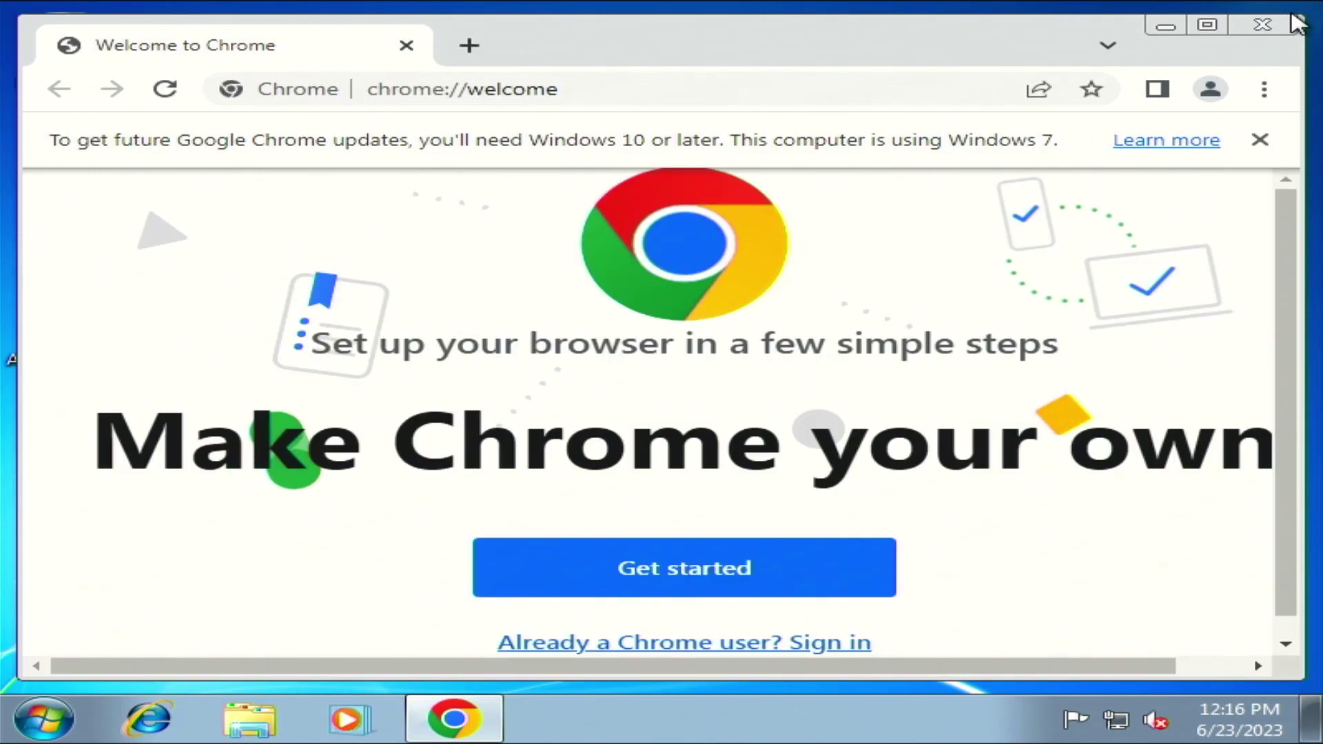
# Step: Download and open the Windows 10 update assistant from Microsoft, dismissing the invalid Win32 application error
pyautogui.click(647, 93)
pyautogui.write('download windows 10')
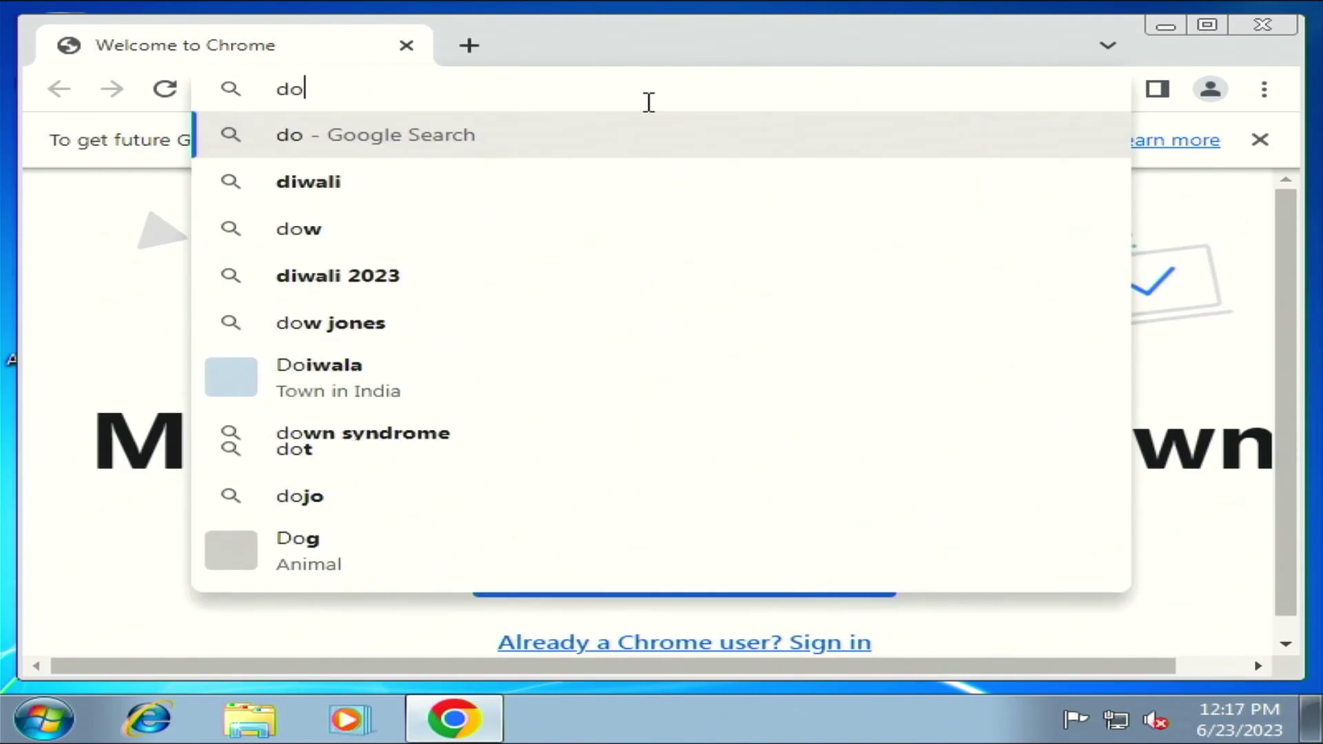
pyautogui.press('Return')
pyautogui.doubleClick(703, 47)
pyautogui.click(301, 458)
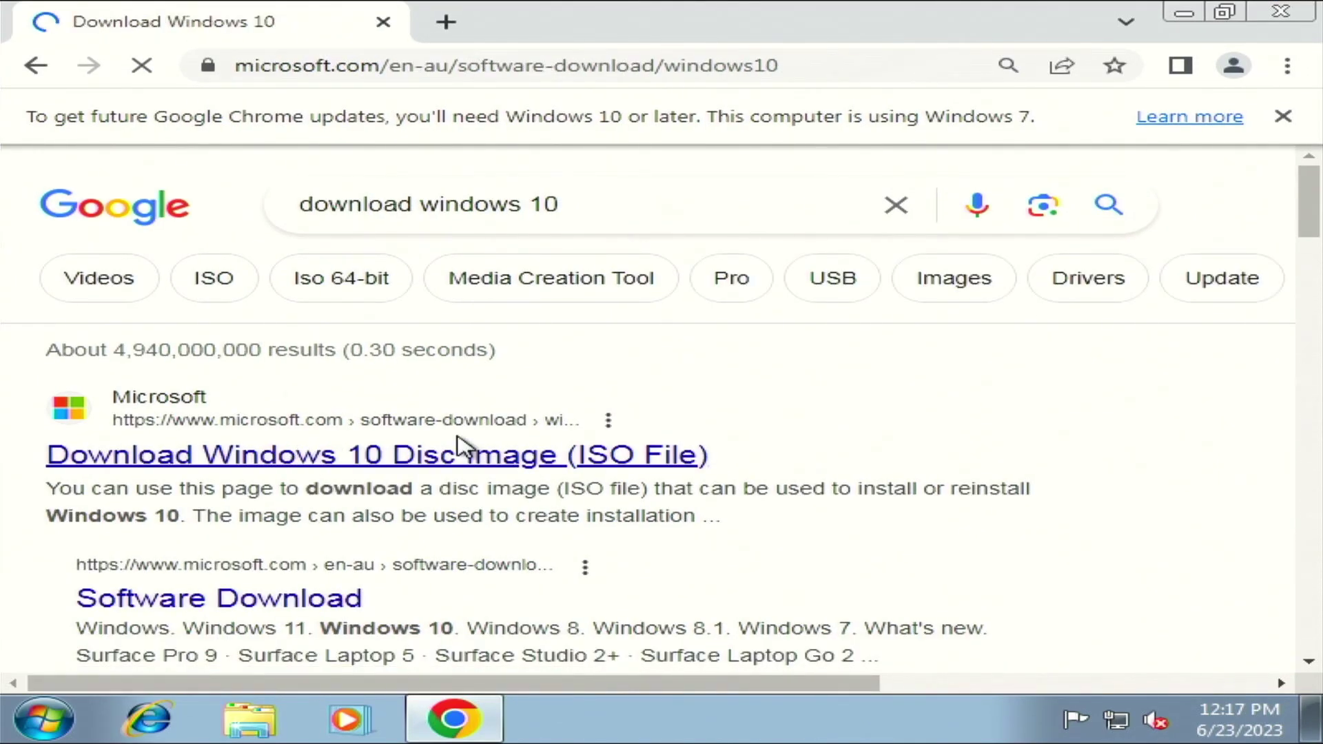
pyautogui.scroll(-6, 1308, 253)
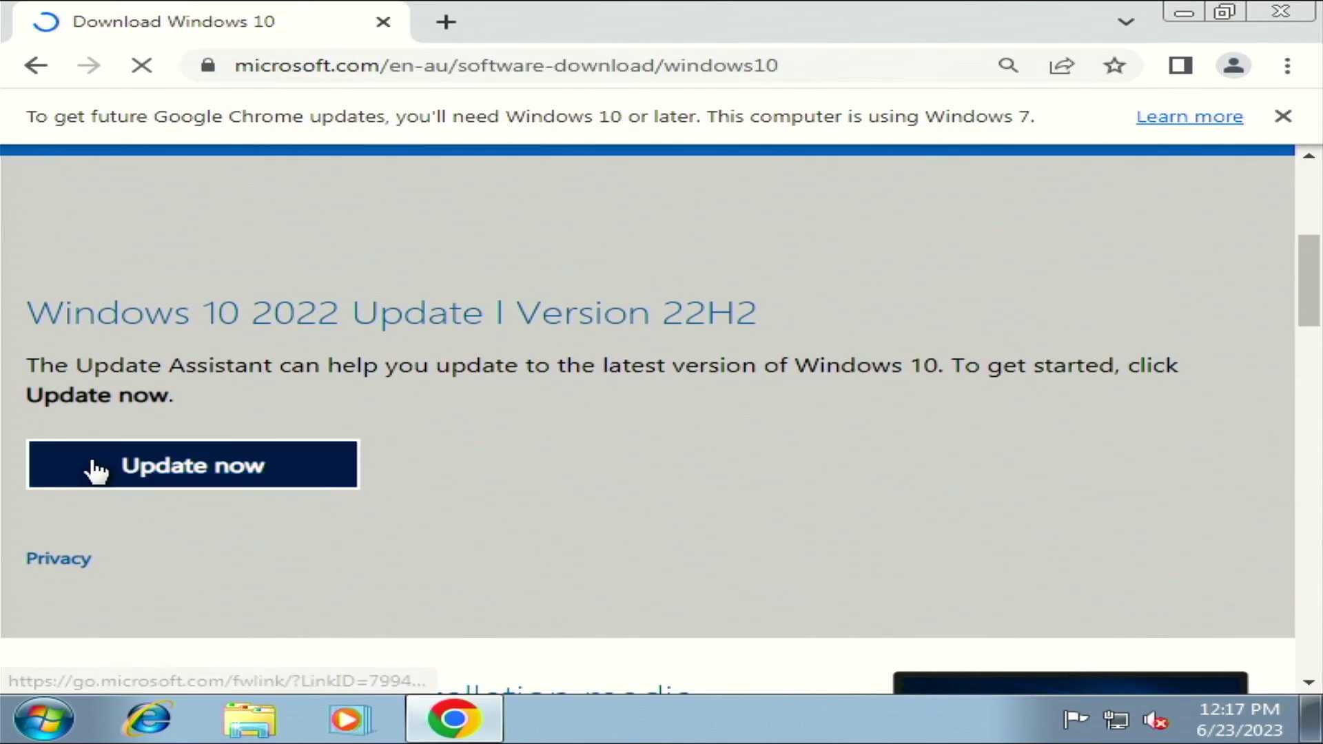
pyautogui.click(152, 480)
pyautogui.click(118, 655)
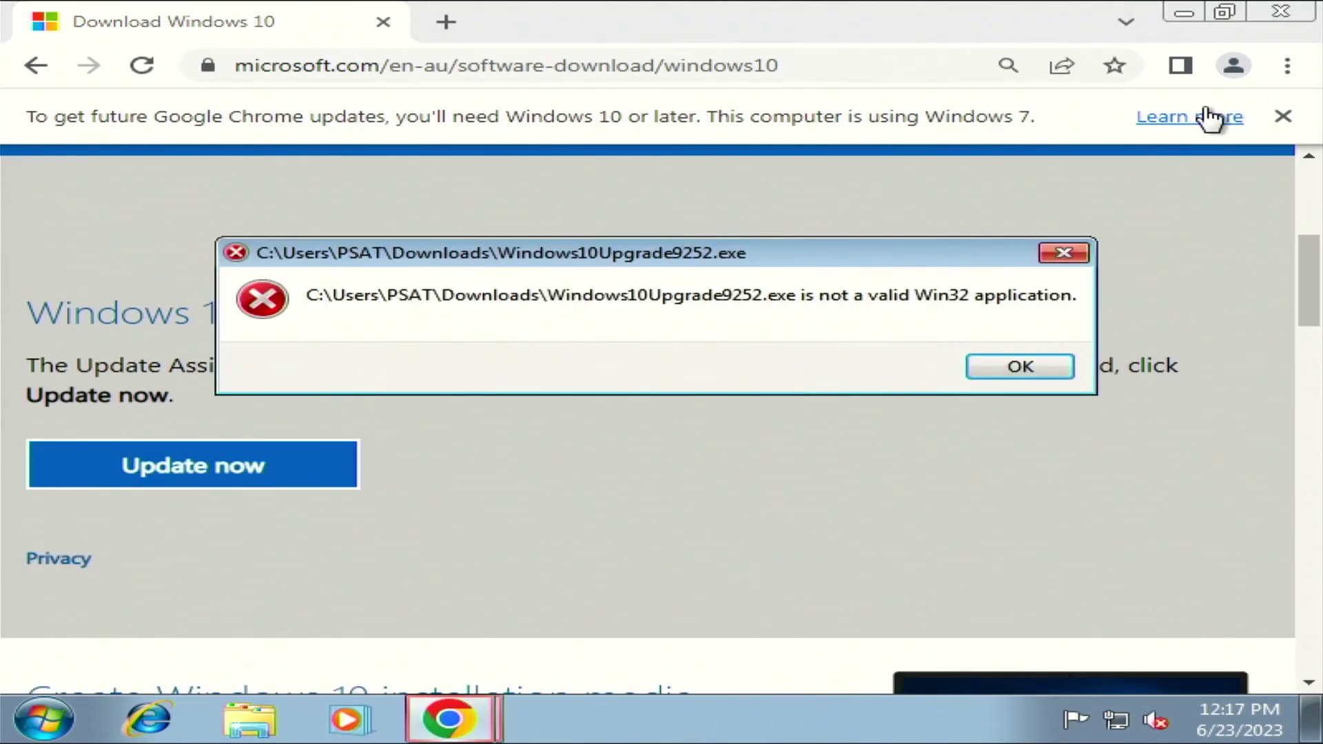
pyautogui.click(1013, 364)
# Step: Download and run the Windows 10 media creation tool, approving UAC, then go to the desktop
pyautogui.scroll(-5, 1096, 398)
pyautogui.click(260, 502)
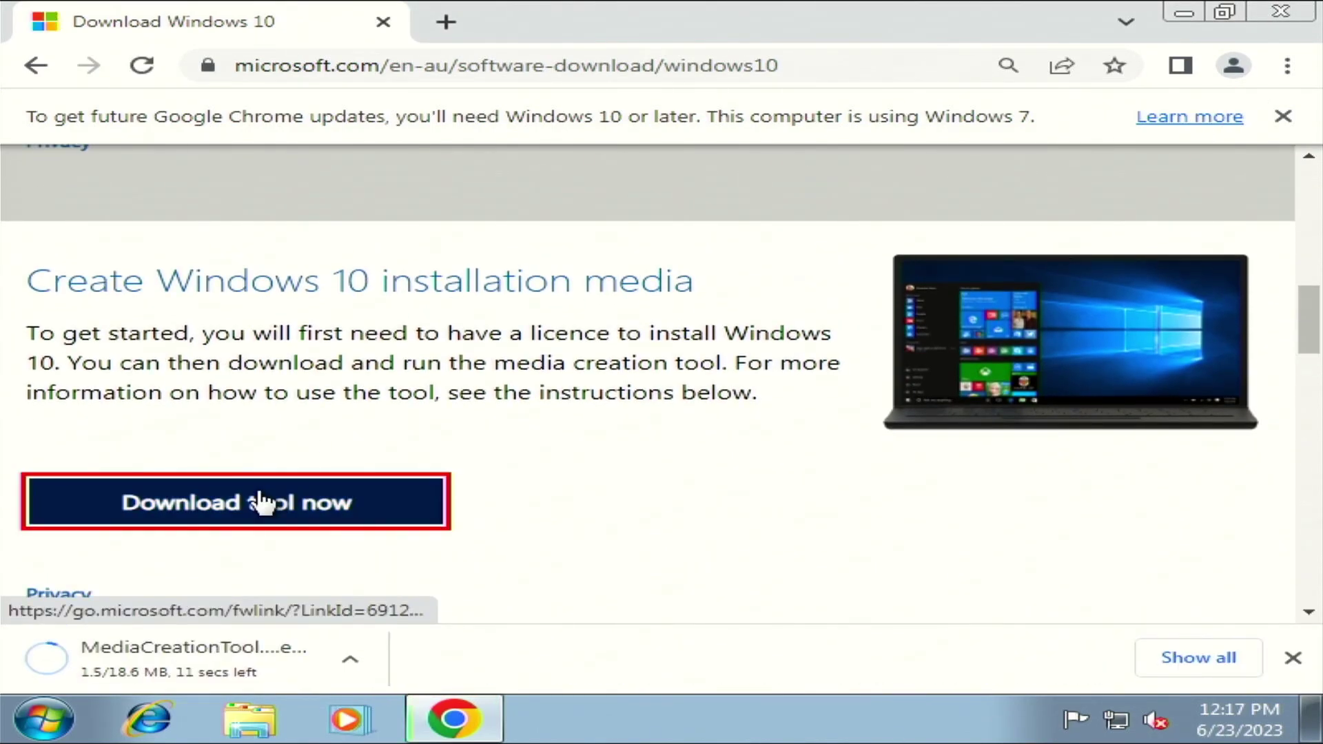
pyautogui.click(157, 658)
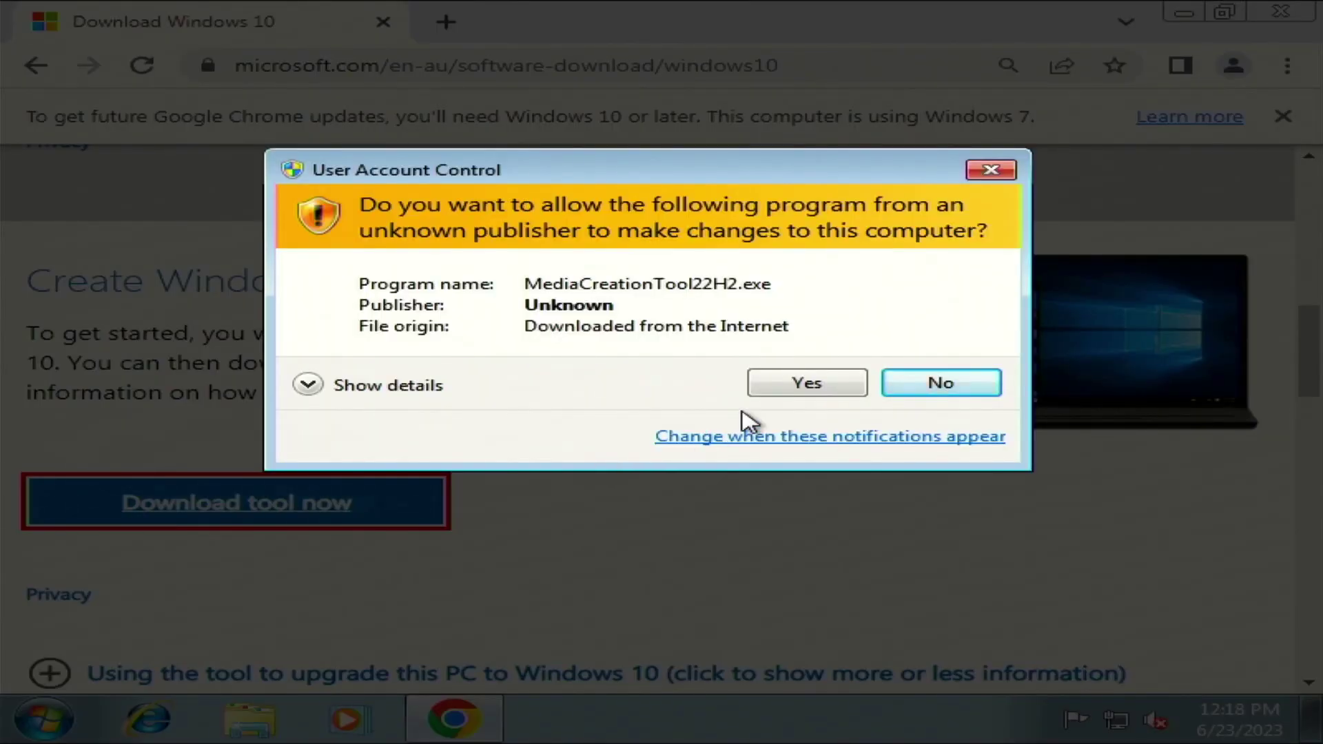
pyautogui.click(827, 381)
pyautogui.press('super+d')
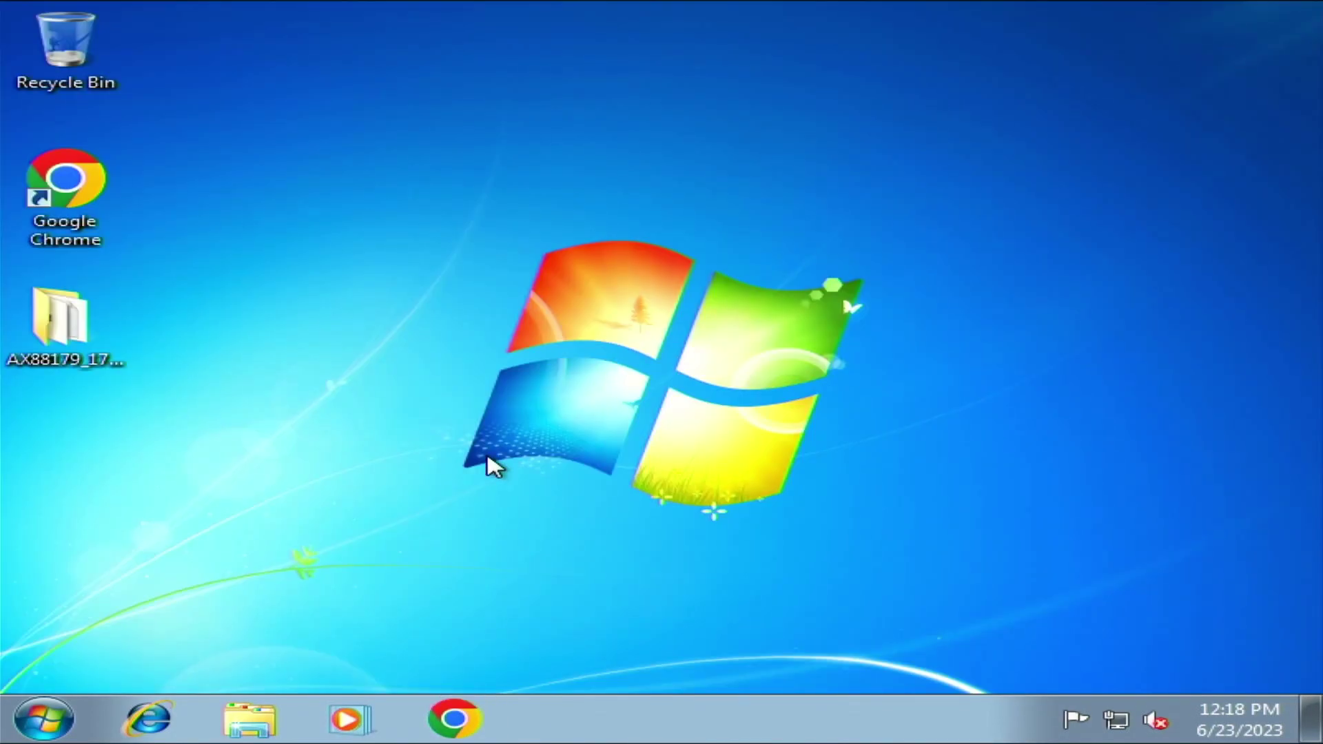
pyautogui.press('super+e')
# Step: Dismiss the media creation tool's failure message and open Control Panel from Start
pyautogui.click(131, 186)
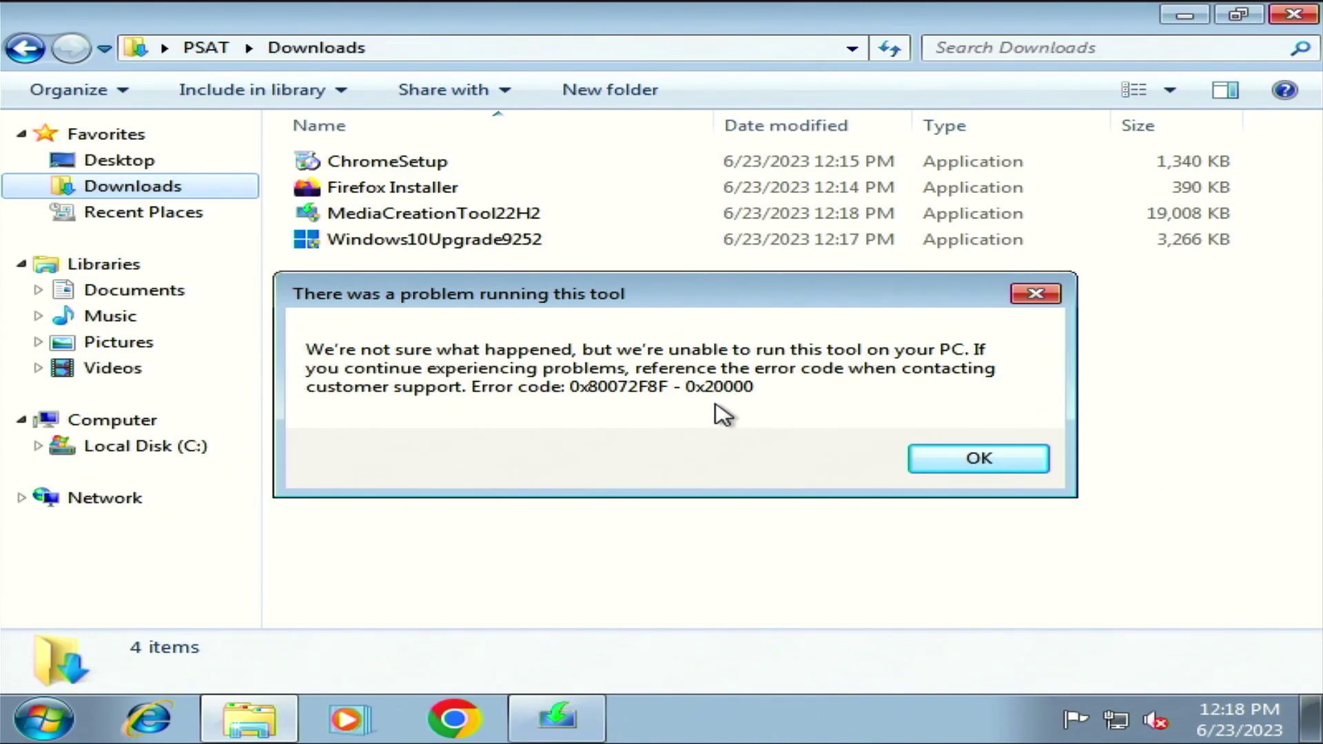
pyautogui.click(978, 458)
pyautogui.click(44, 719)
pyautogui.click(667, 456)
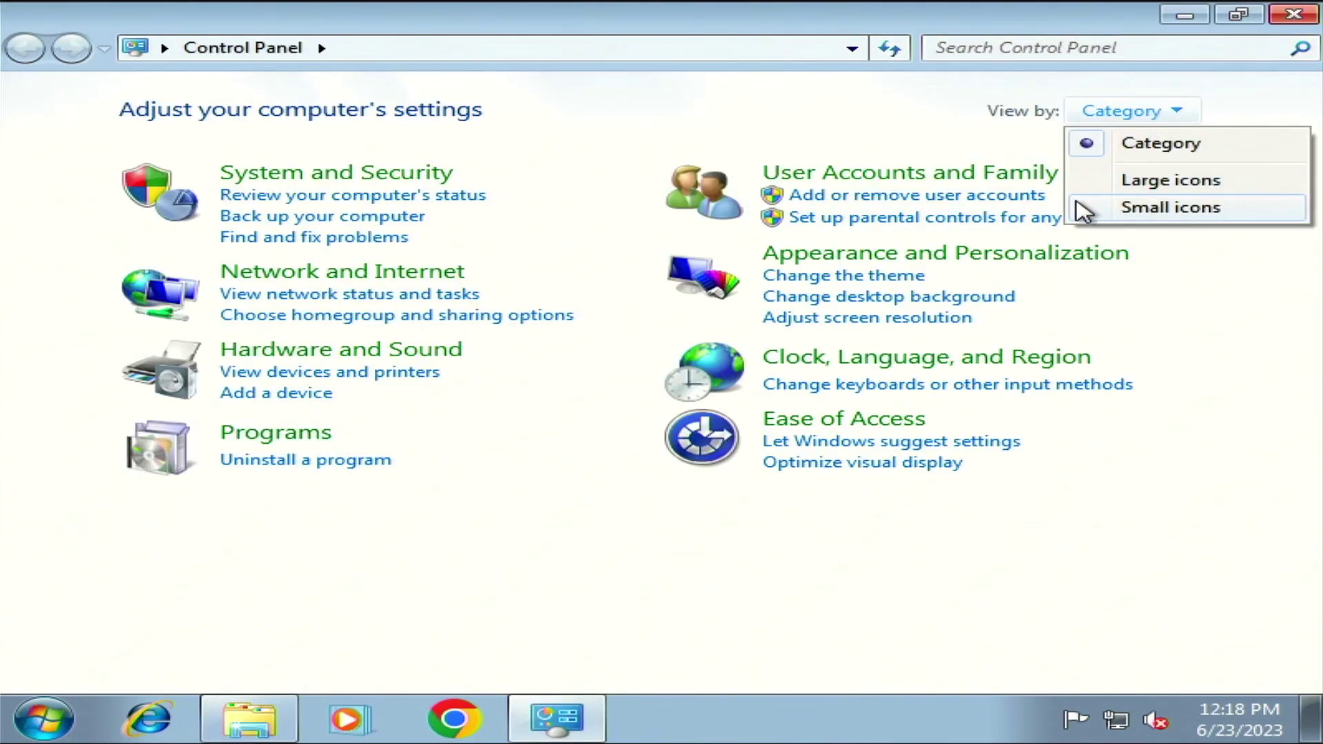
# Step: Switch Control Panel to Small icons and check Windows Update, which fails with 80072EFE
pyautogui.click(1170, 208)
pyautogui.click(882, 628)
pyautogui.click(952, 313)
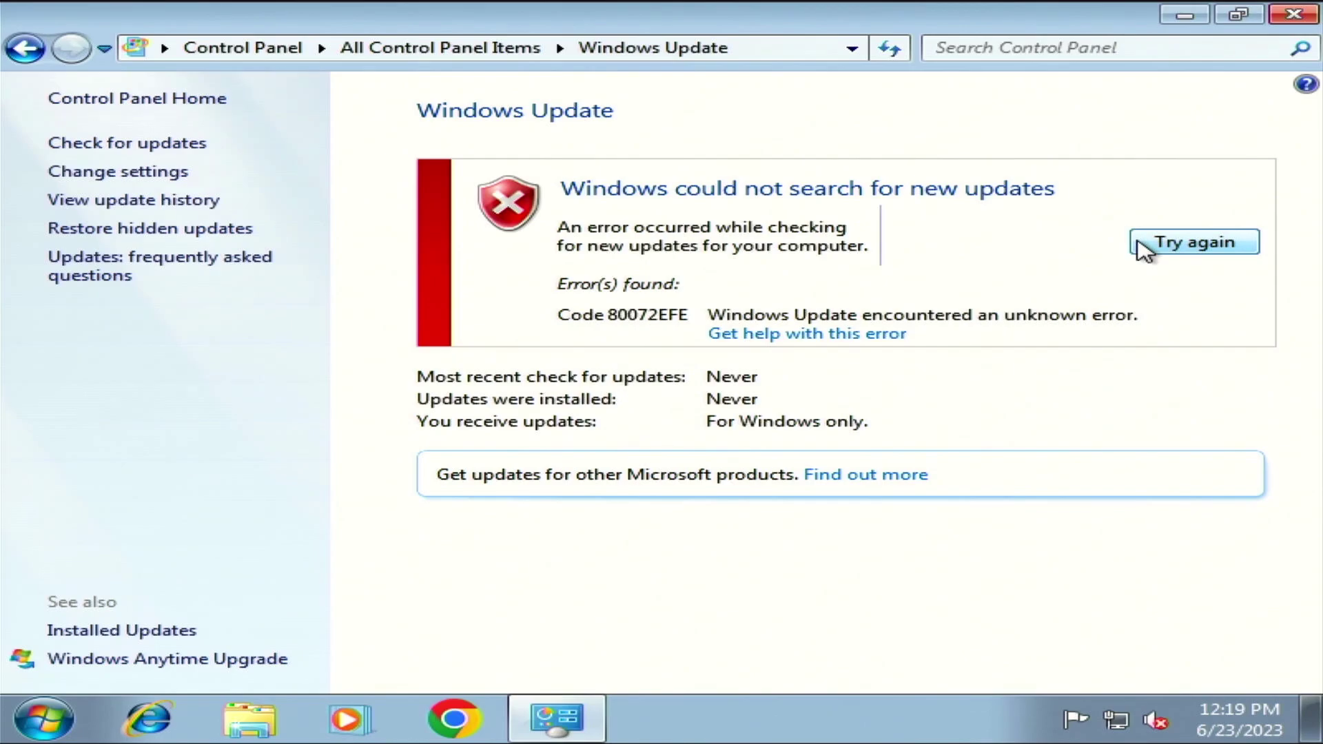
pyautogui.click(1294, 15)
pyautogui.click(258, 710)
# Step: From Downloads, rerun Windows10Upgrade9252 and MediaCreationTool22H2, dismissing both failure messages
pyautogui.click(132, 186)
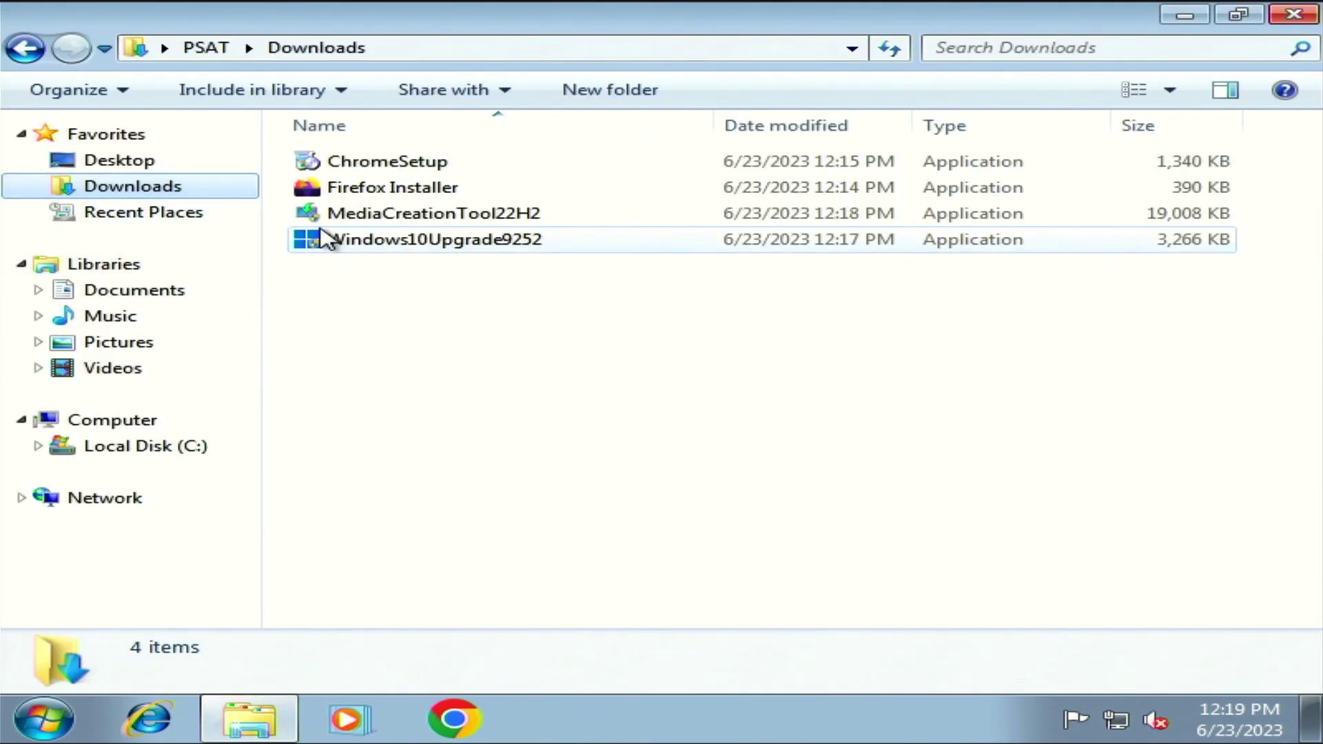
pyautogui.doubleClick(322, 240)
pyautogui.press('Return')
pyautogui.doubleClick(359, 214)
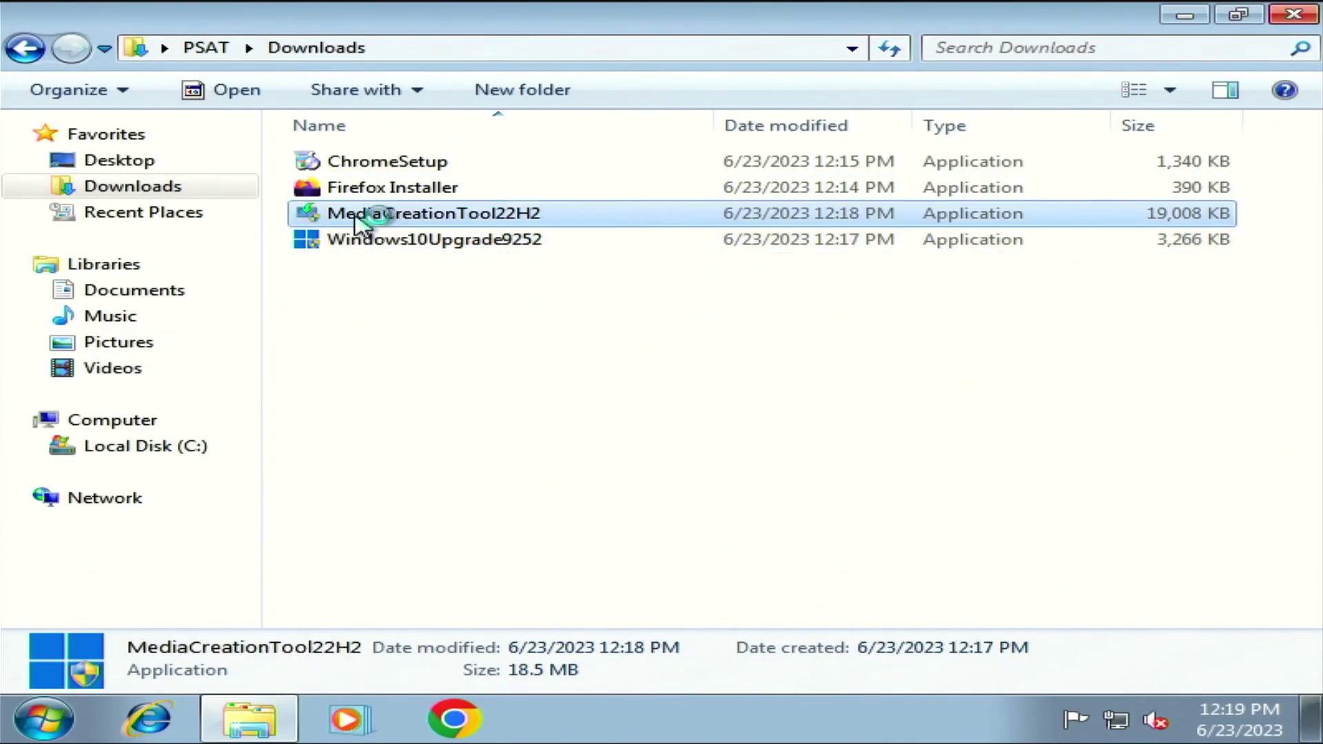
pyautogui.click(776, 426)
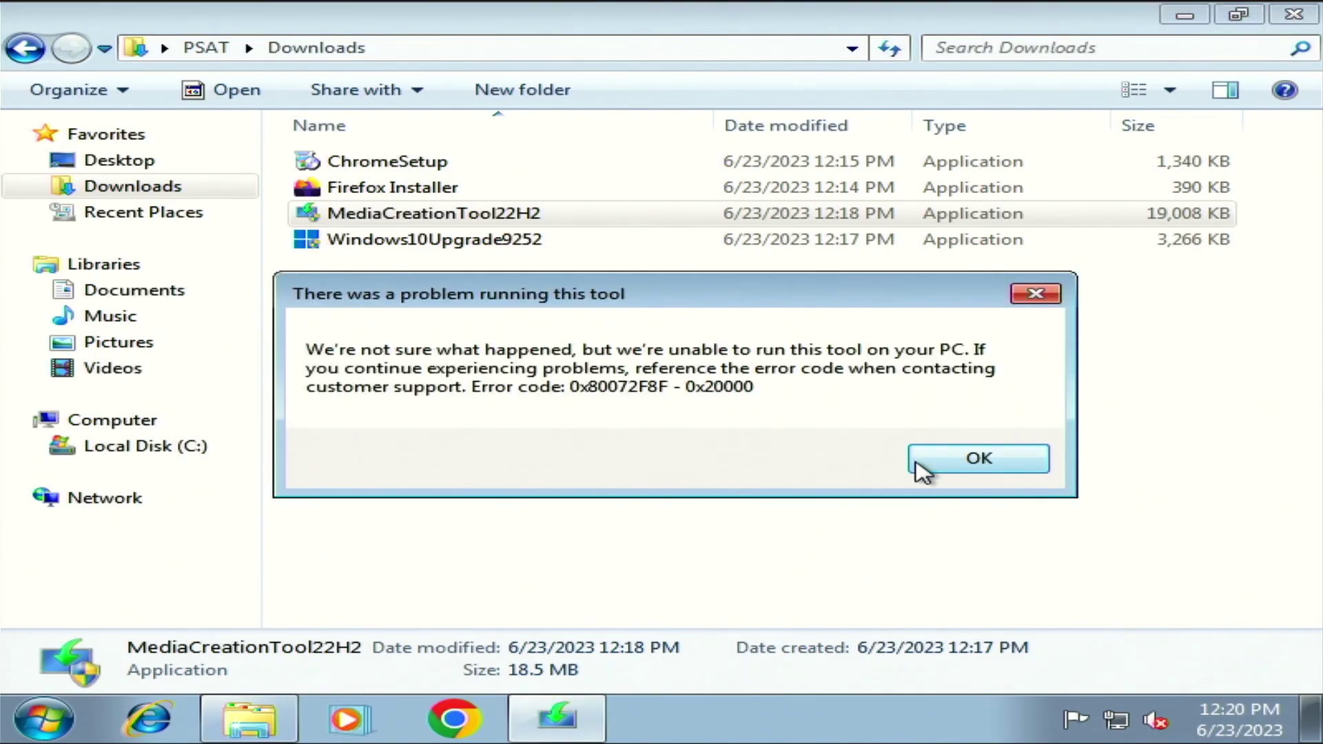
pyautogui.click(924, 468)
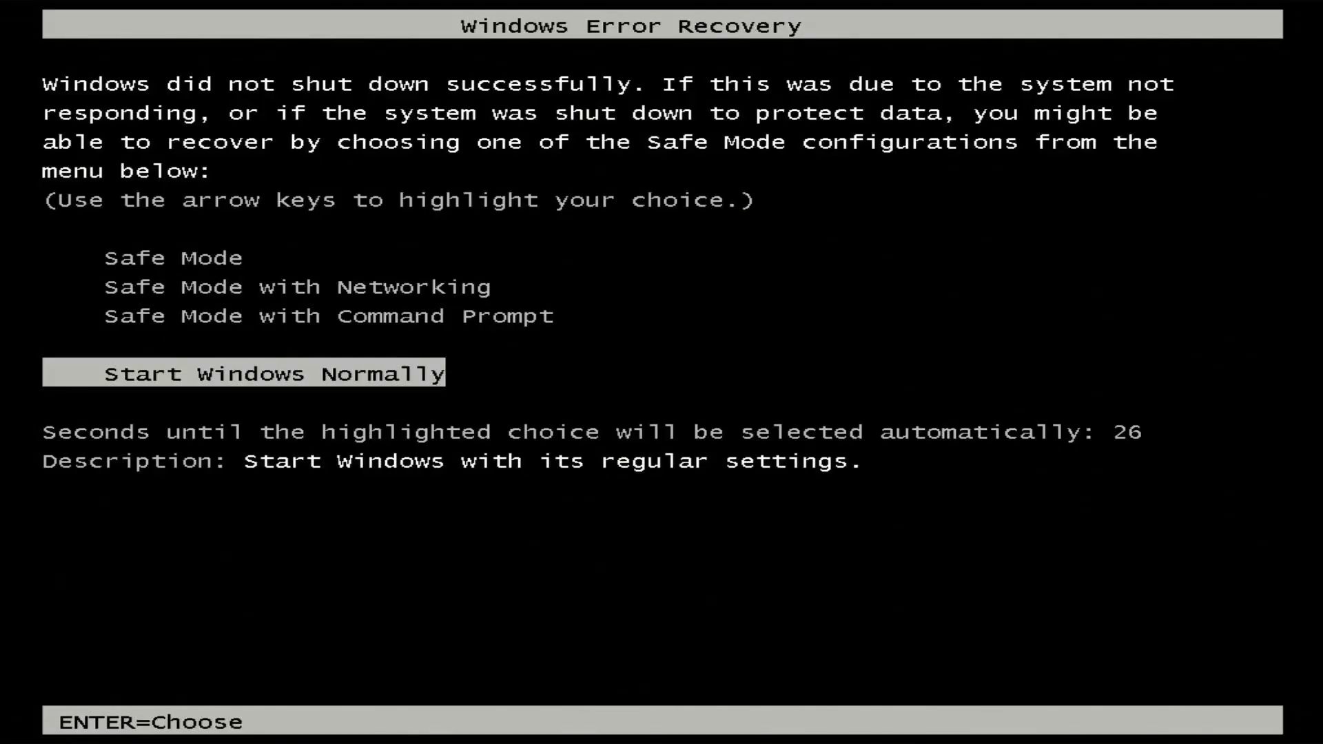
# Step: Choose Start Windows Normally, then open the Downloads folder in Windows Explorer
pyautogui.press('Return')
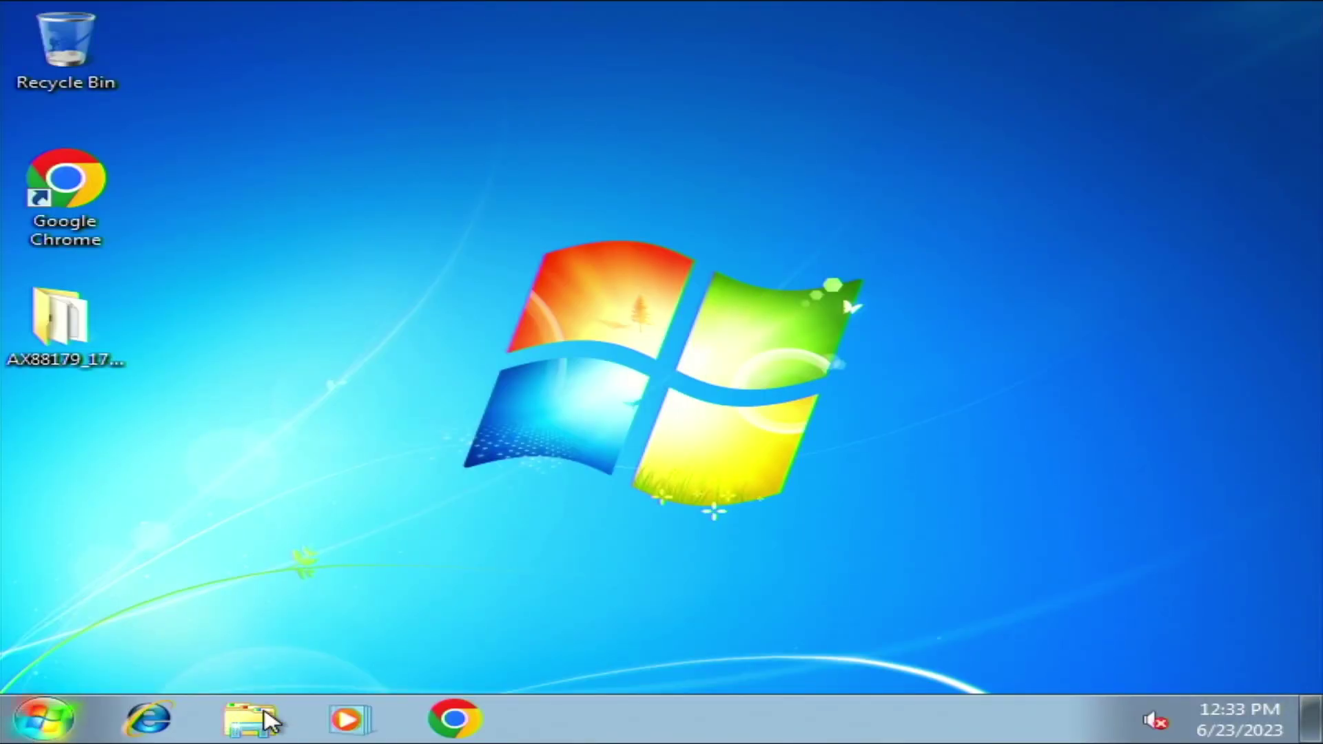
pyautogui.click(270, 720)
pyautogui.click(138, 188)
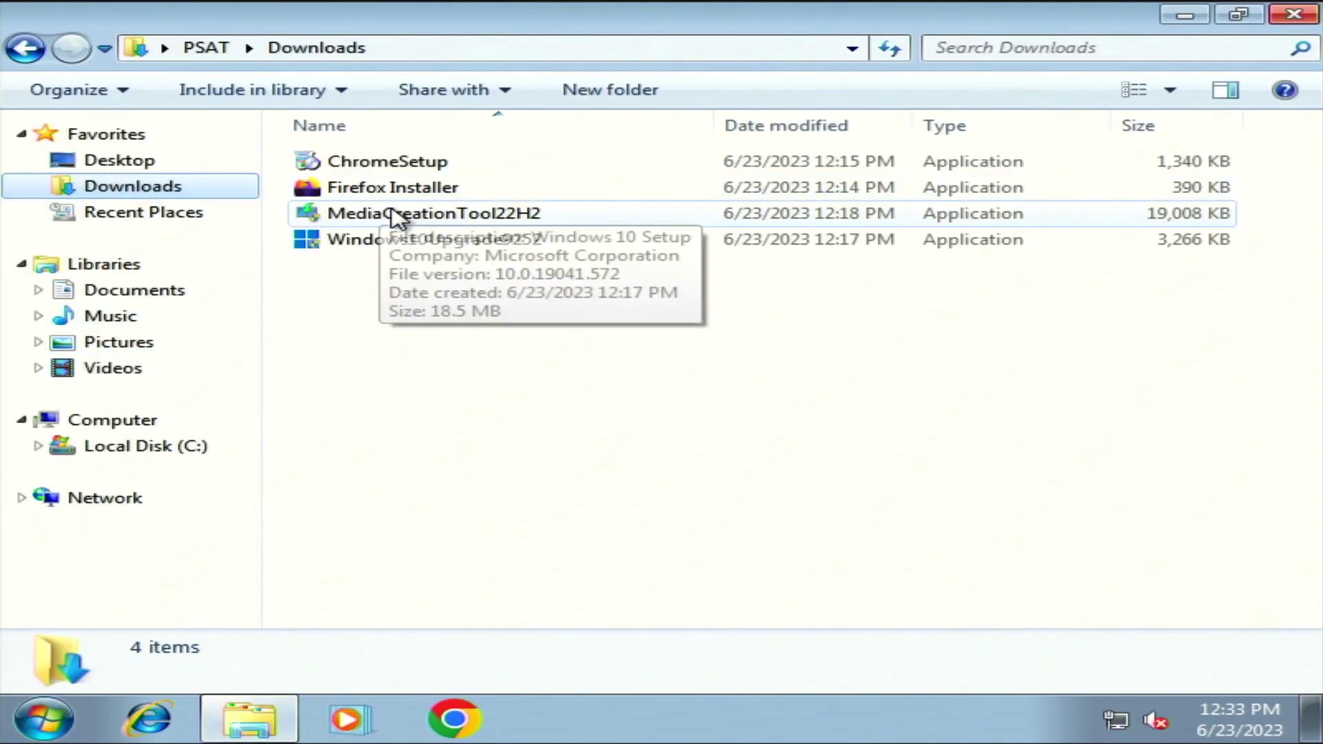
# Step: Rerun the Windows10Upgrade9252 and MediaCreationTool22H2 installers and dismiss the errors each one shows
pyautogui.doubleClick(391, 241)
pyautogui.click(1012, 360)
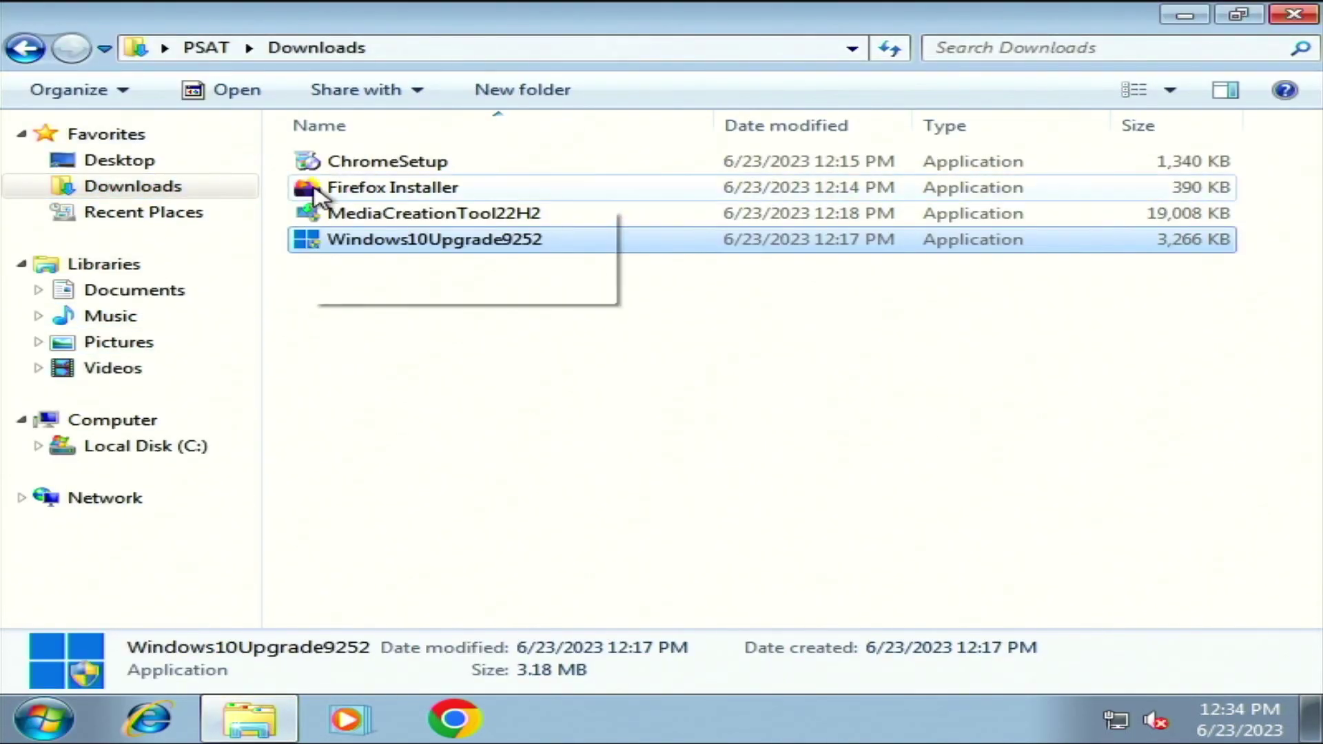
pyautogui.doubleClick(346, 215)
pyautogui.press('Return')
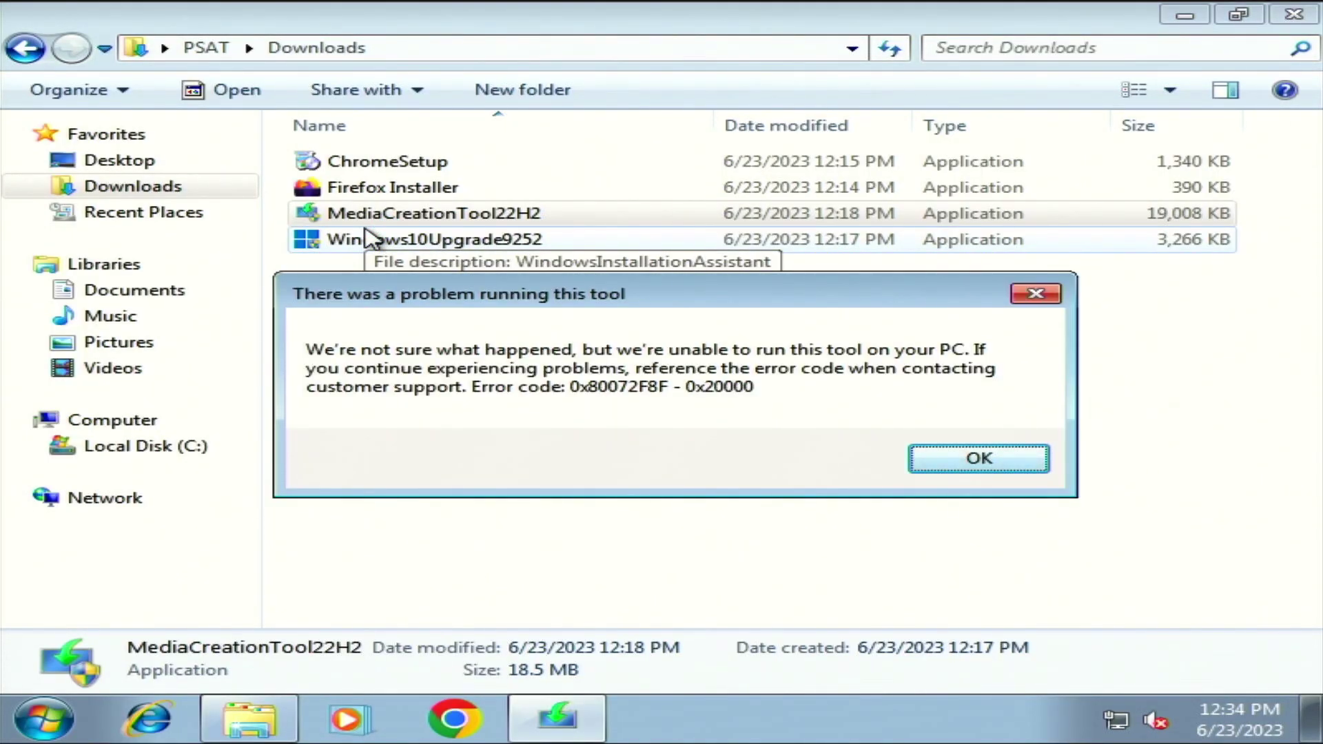
pyautogui.press('Return')
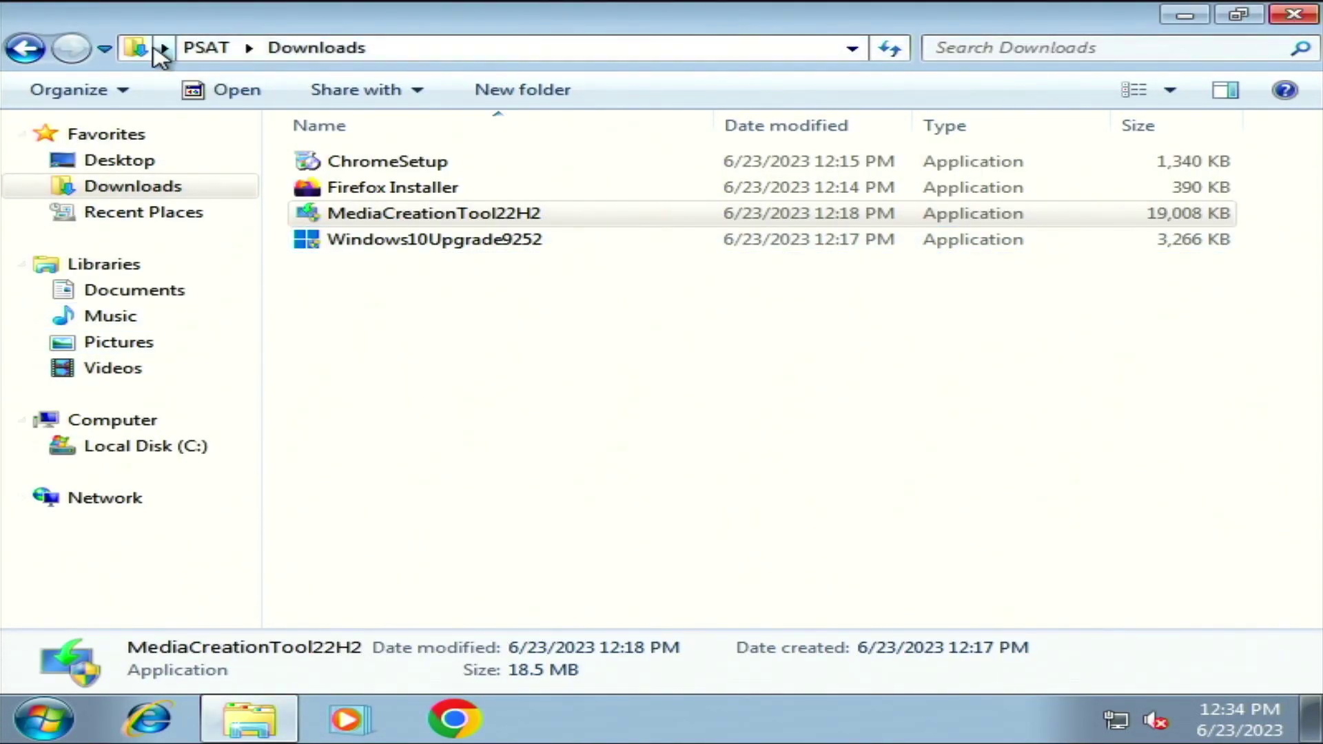
# Step: Check for updates in Control Panel's Windows Update, then close the window
pyautogui.click(157, 52)
pyautogui.press('super')
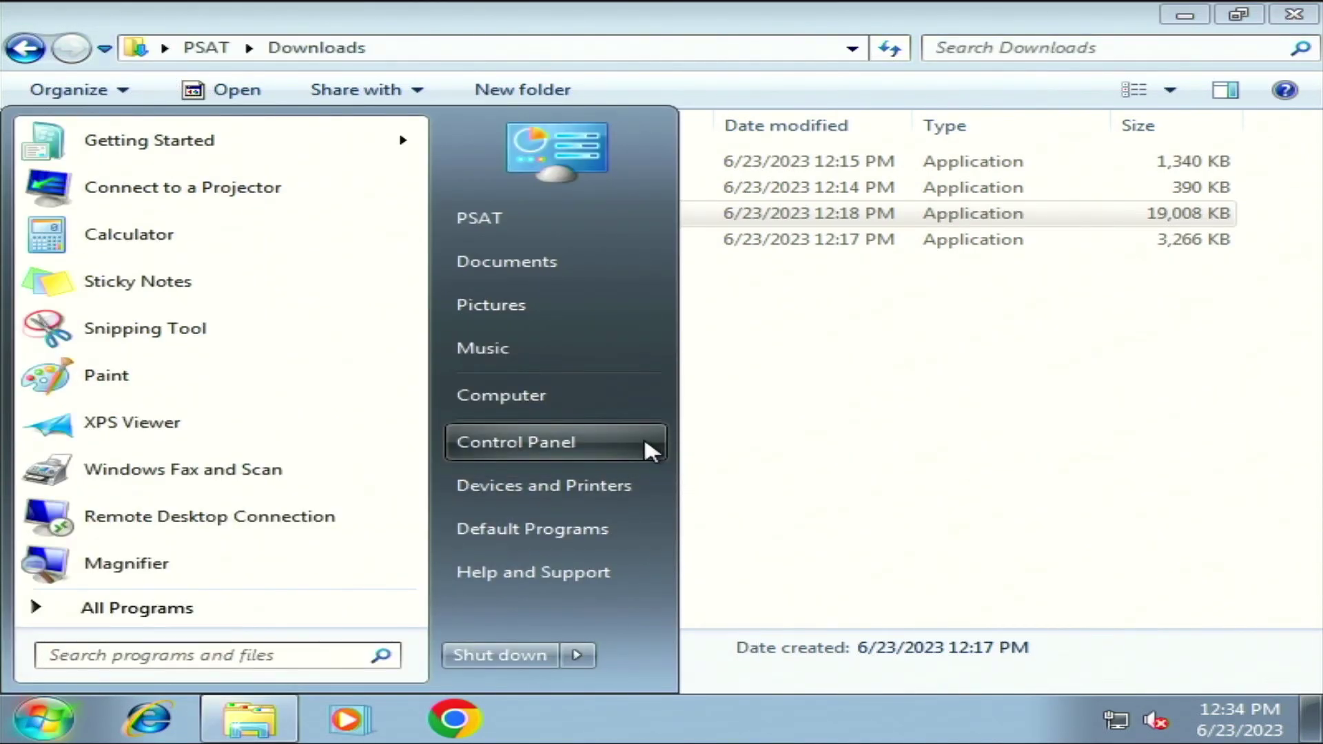
pyautogui.click(651, 452)
pyautogui.click(971, 630)
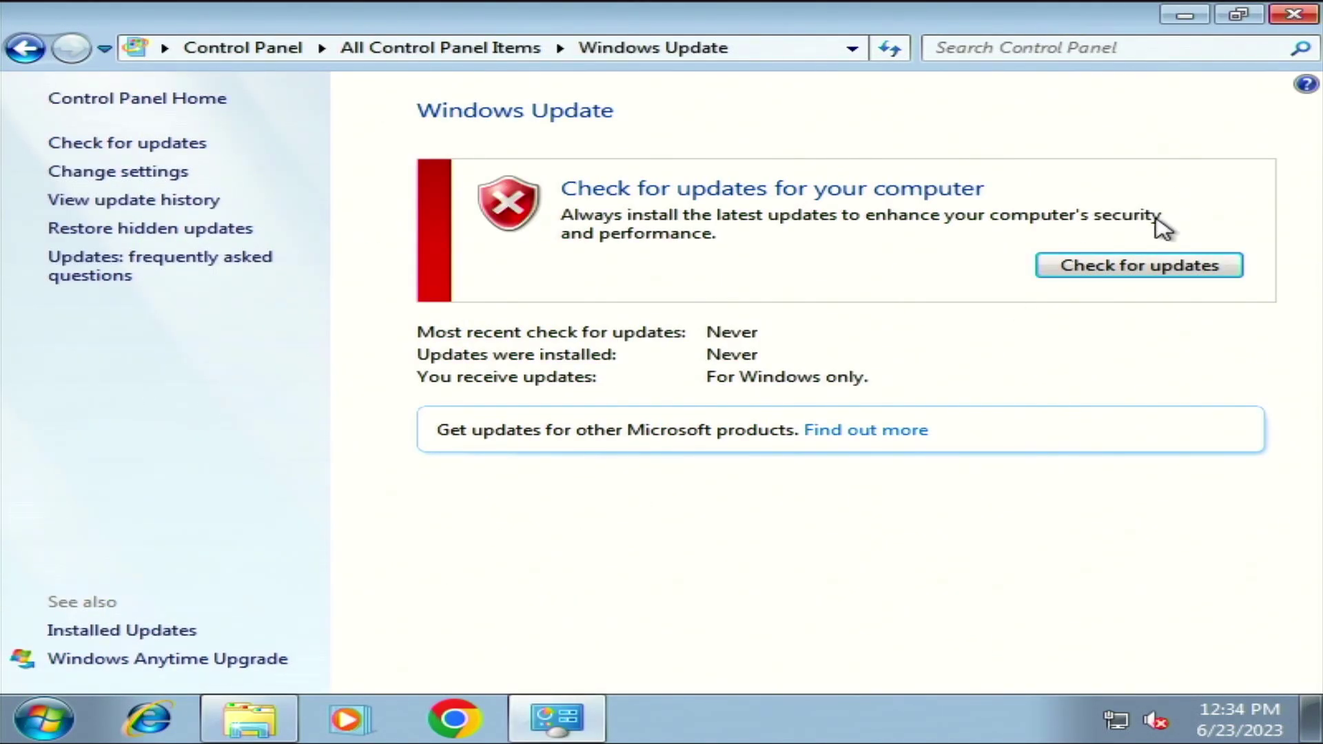
pyautogui.click(1130, 266)
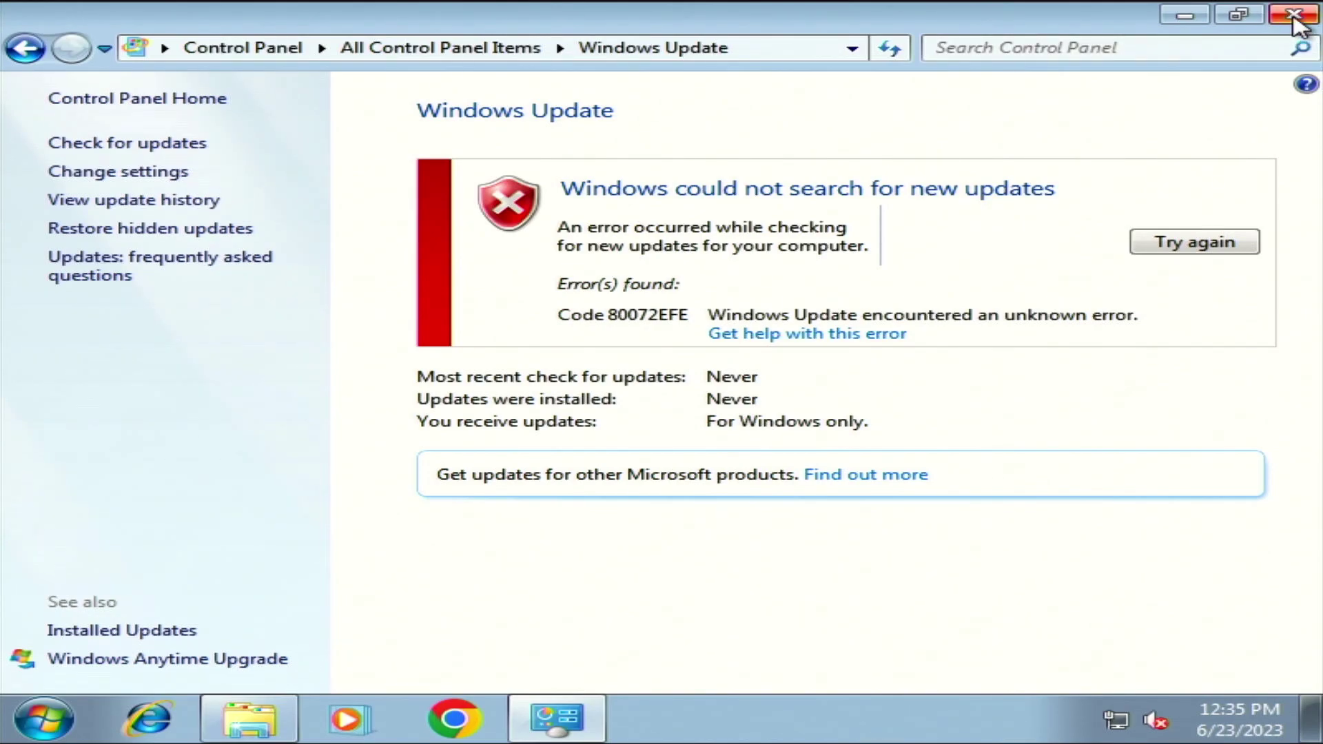
pyautogui.click(1294, 16)
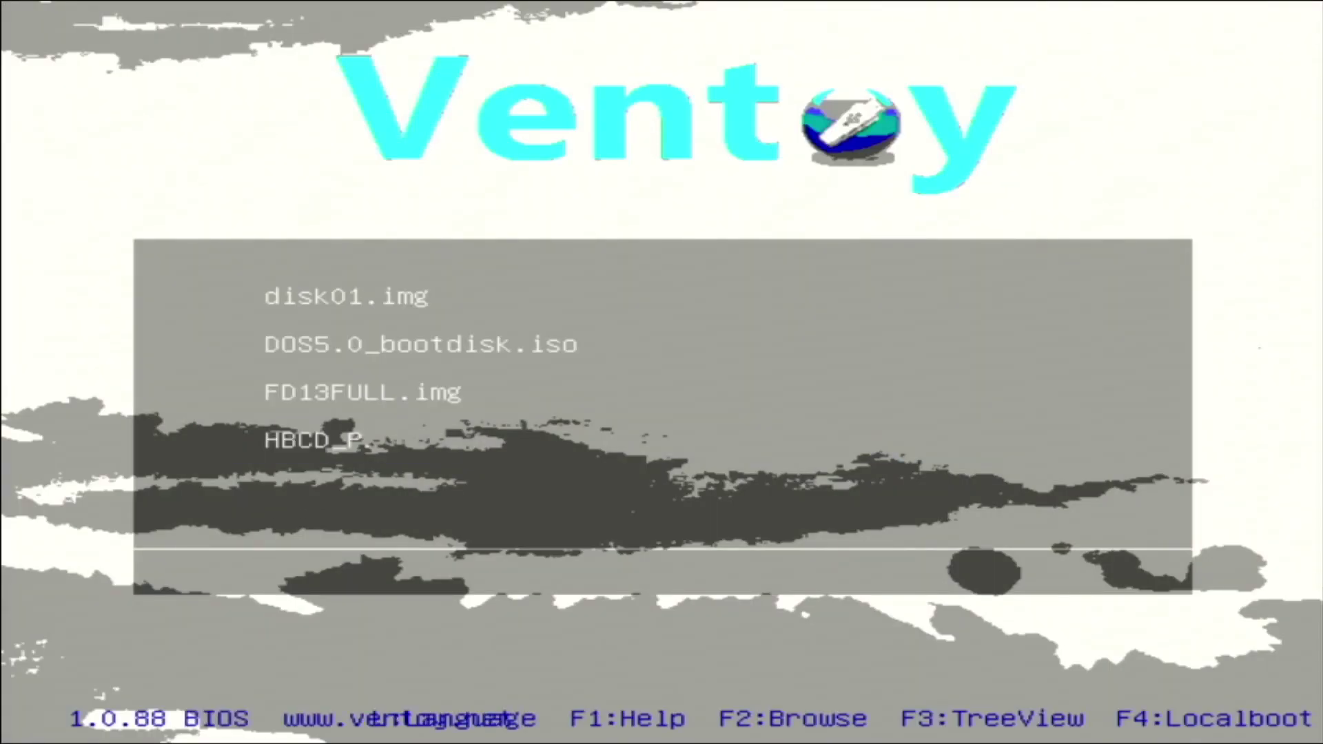
# Step: Browse the Ventoy drive's images with F2 and boot the Windows 10 installer image
pyautogui.press('Down')
pyautogui.press('Down')
pyautogui.press('Down')
pyautogui.press('Down')
pyautogui.press('Down')
pyautogui.press('Down')
pyautogui.press('Down')
pyautogui.press('Down')
pyautogui.press('Down')
pyautogui.press('Down')
pyautogui.press('Down')
pyautogui.press('Down')
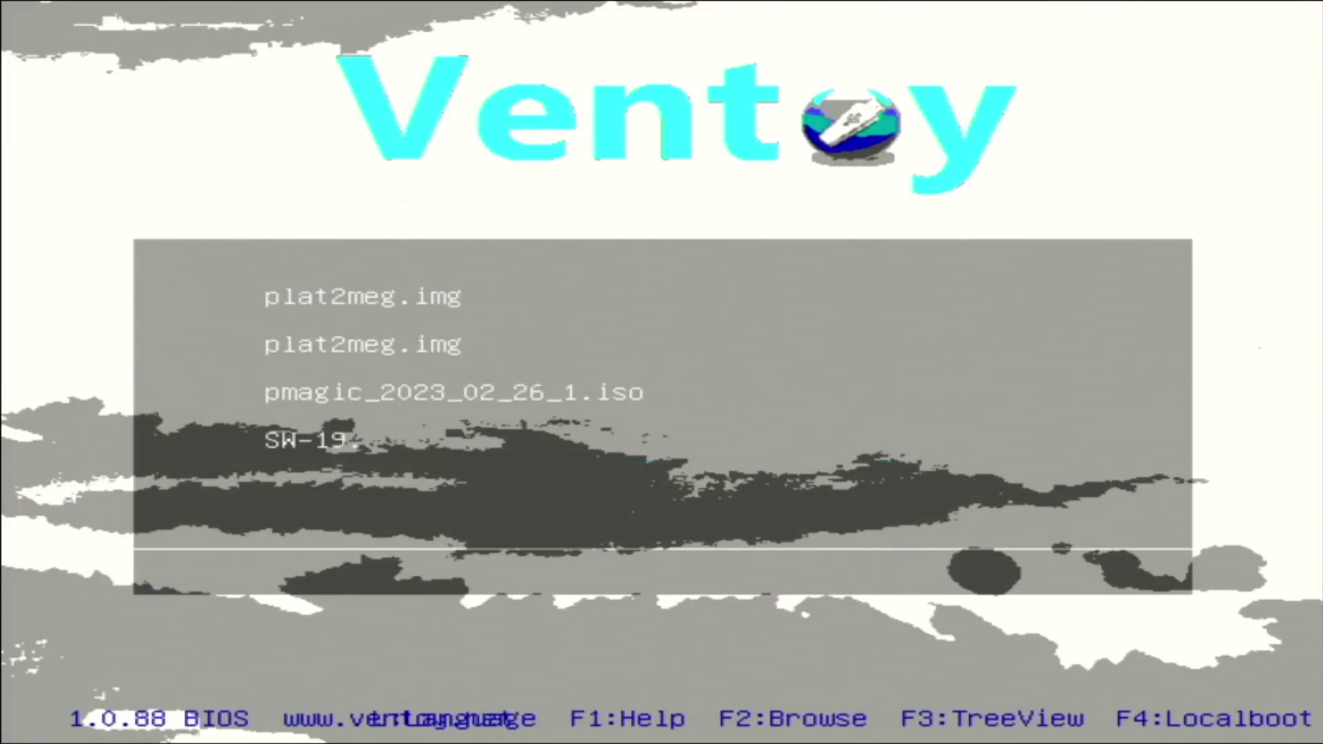
pyautogui.press('Down')
pyautogui.press('Down')
pyautogui.press('Down')
pyautogui.press('Down')
pyautogui.press('Down')
pyautogui.press('Down')
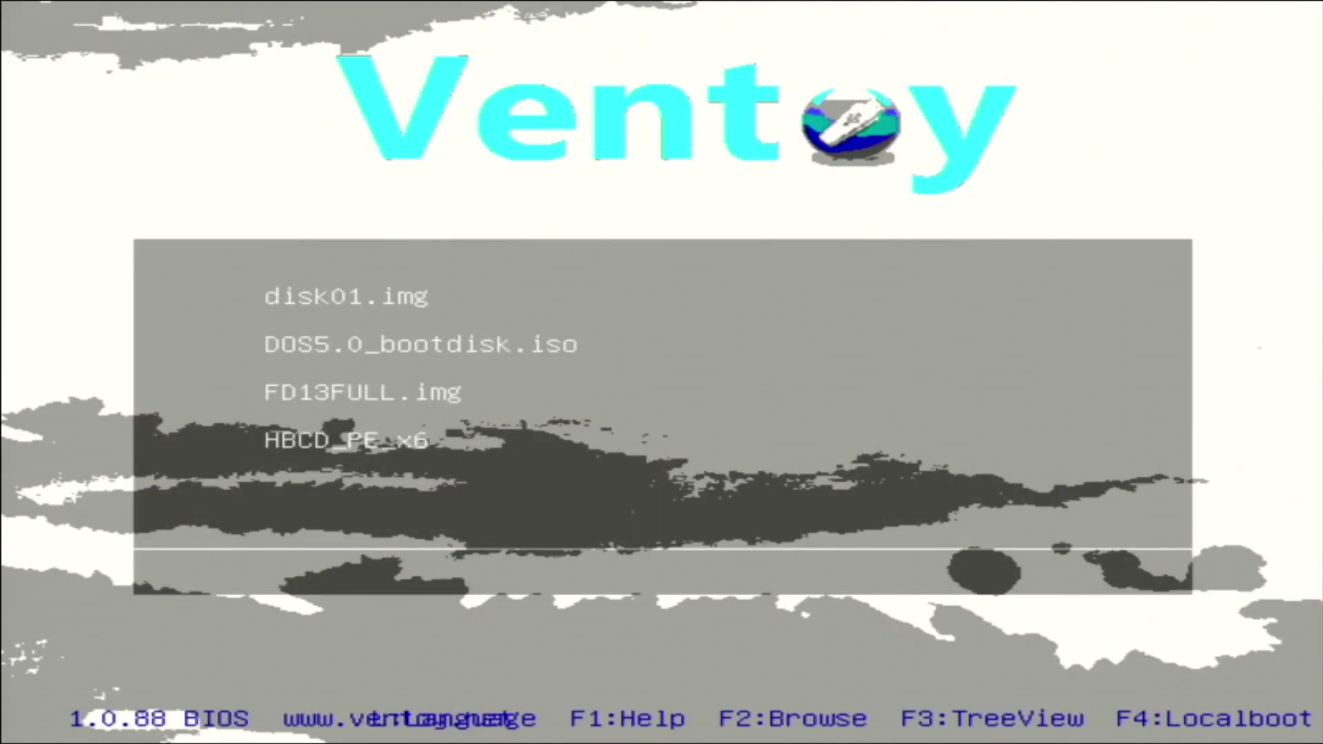
pyautogui.press('F2')
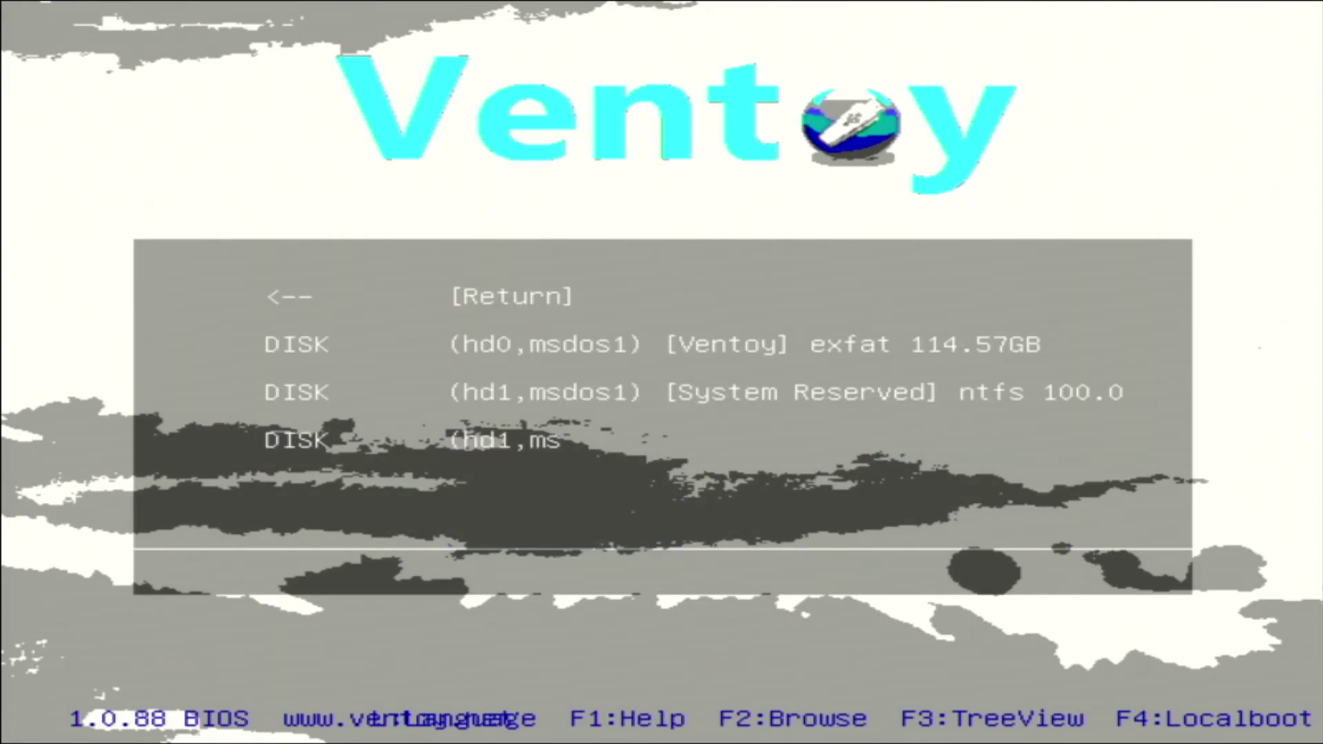
pyautogui.press('Return')
pyautogui.press('Down')
pyautogui.press('Down')
pyautogui.press('Down')
pyautogui.press('Down')
pyautogui.press('Down')
pyautogui.press('Down')
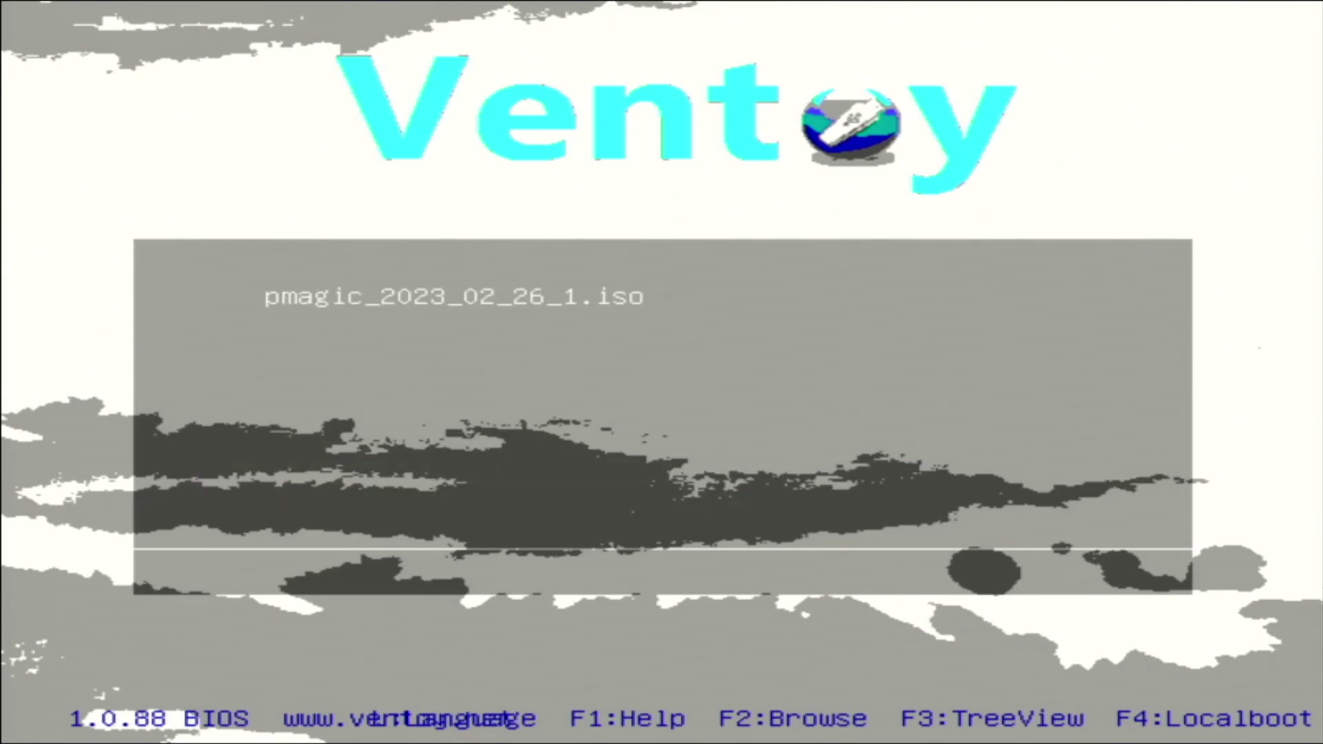
pyautogui.press('Down')
pyautogui.press('Down')
pyautogui.press('Down')
pyautogui.press('Down')
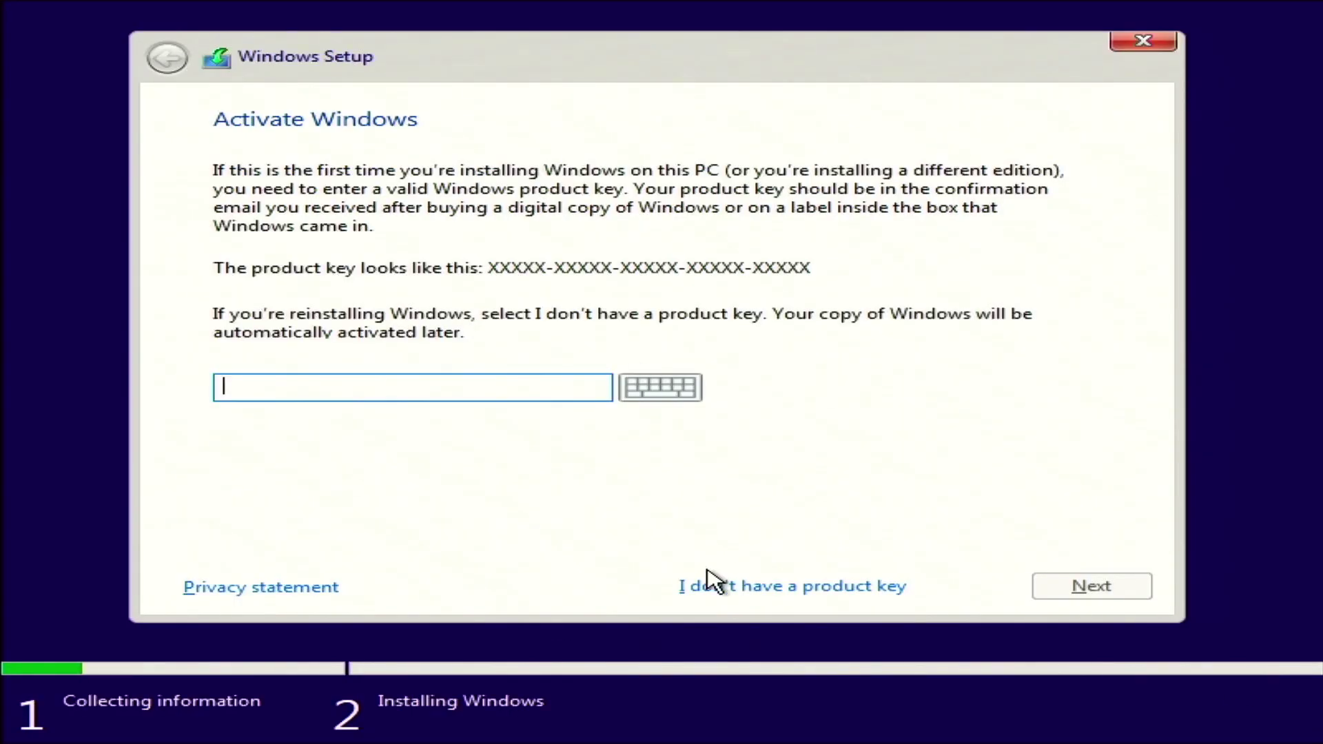
# Step: Select the Windows 10 Pro edition in Windows Setup and continue to the license terms
pyautogui.click(709, 583)
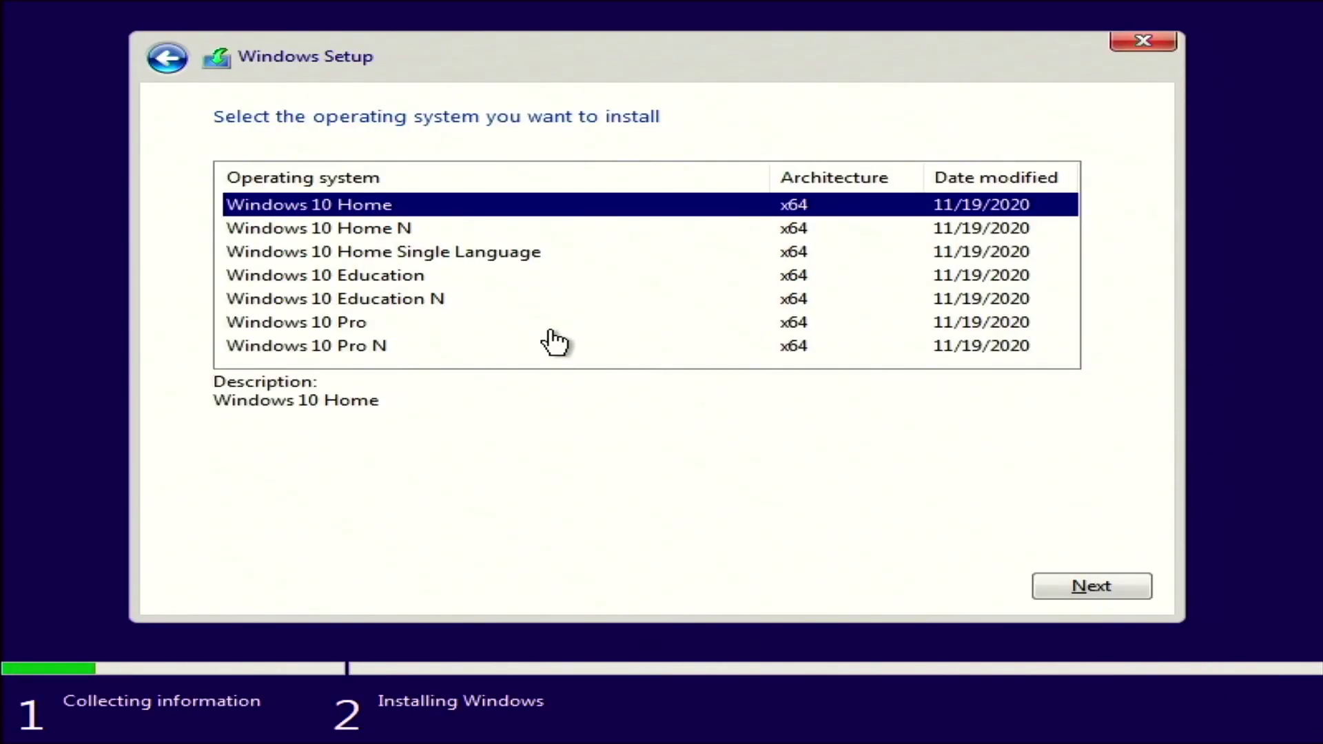
pyautogui.click(555, 321)
pyautogui.click(1063, 584)
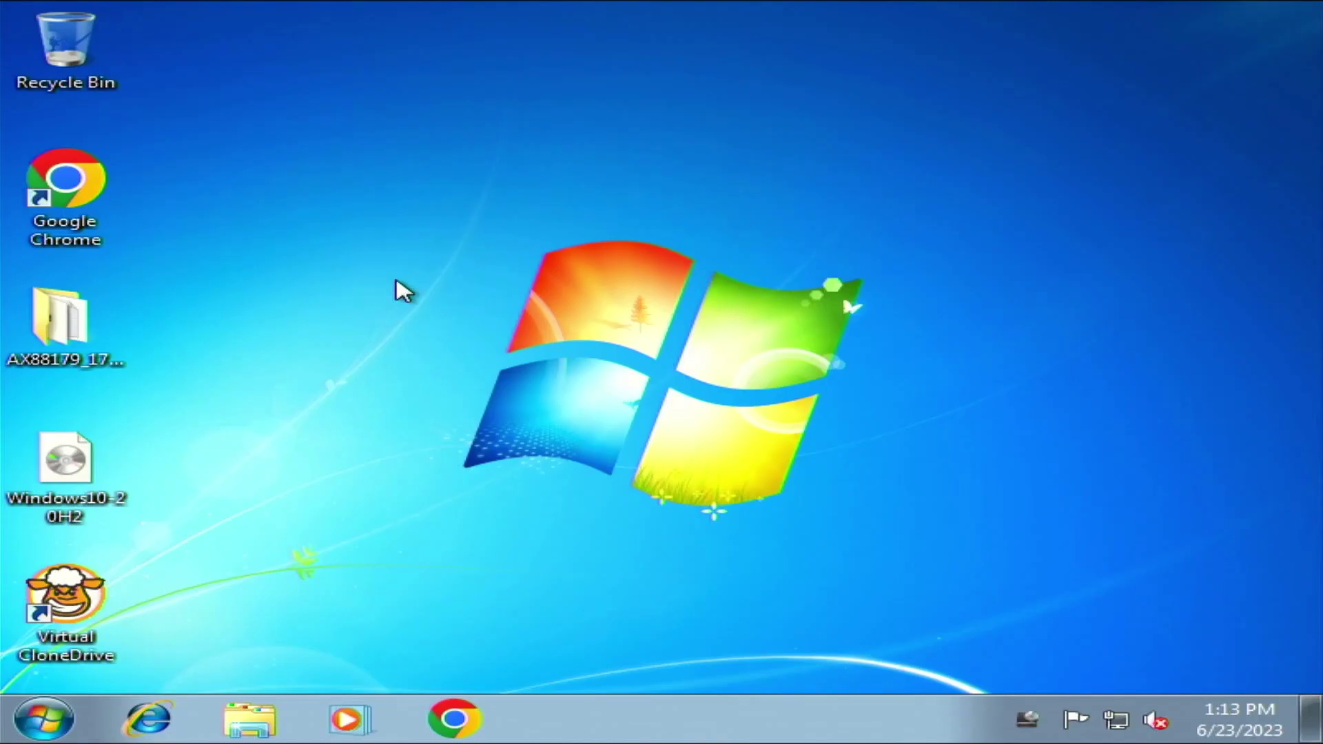
# Step: Mount the Windows 10 disc image and start its setup program
pyautogui.rightClick(65, 459)
pyautogui.click(453, 174)
pyautogui.click(567, 238)
pyautogui.click(765, 236)
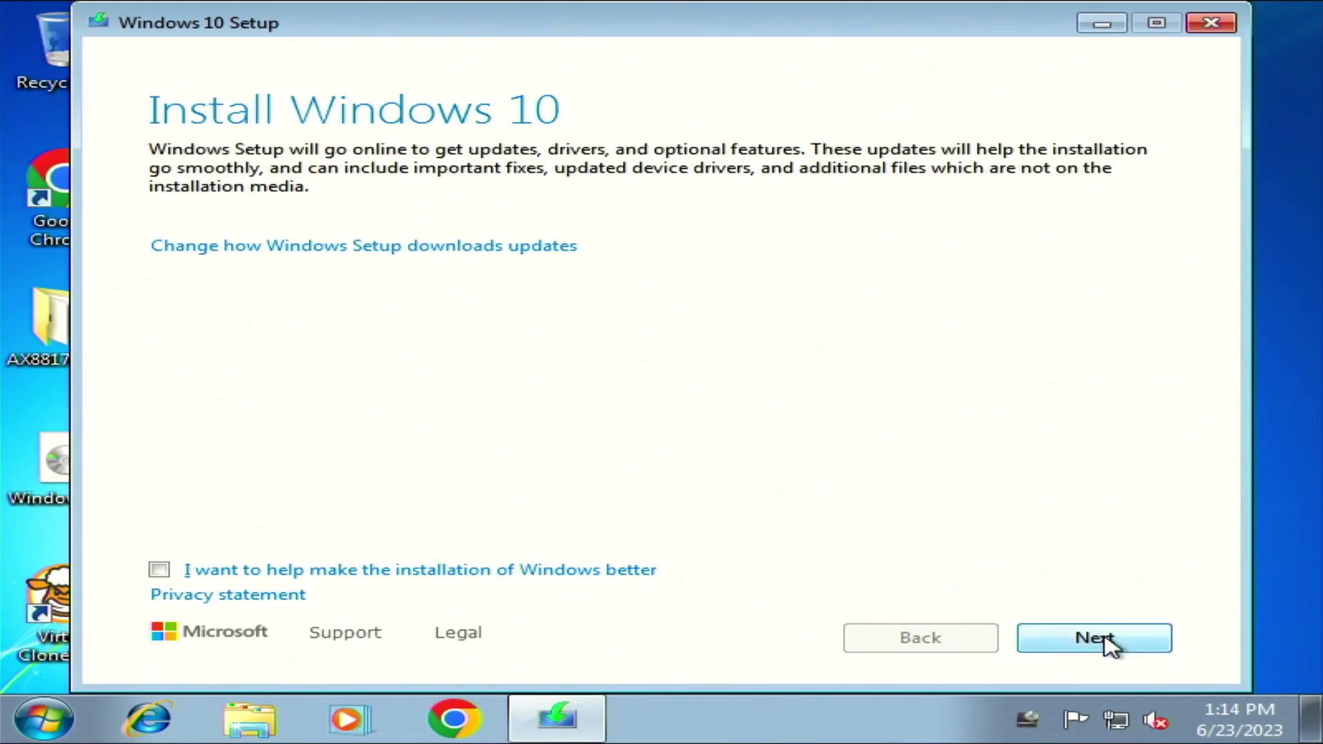
pyautogui.click(1107, 639)
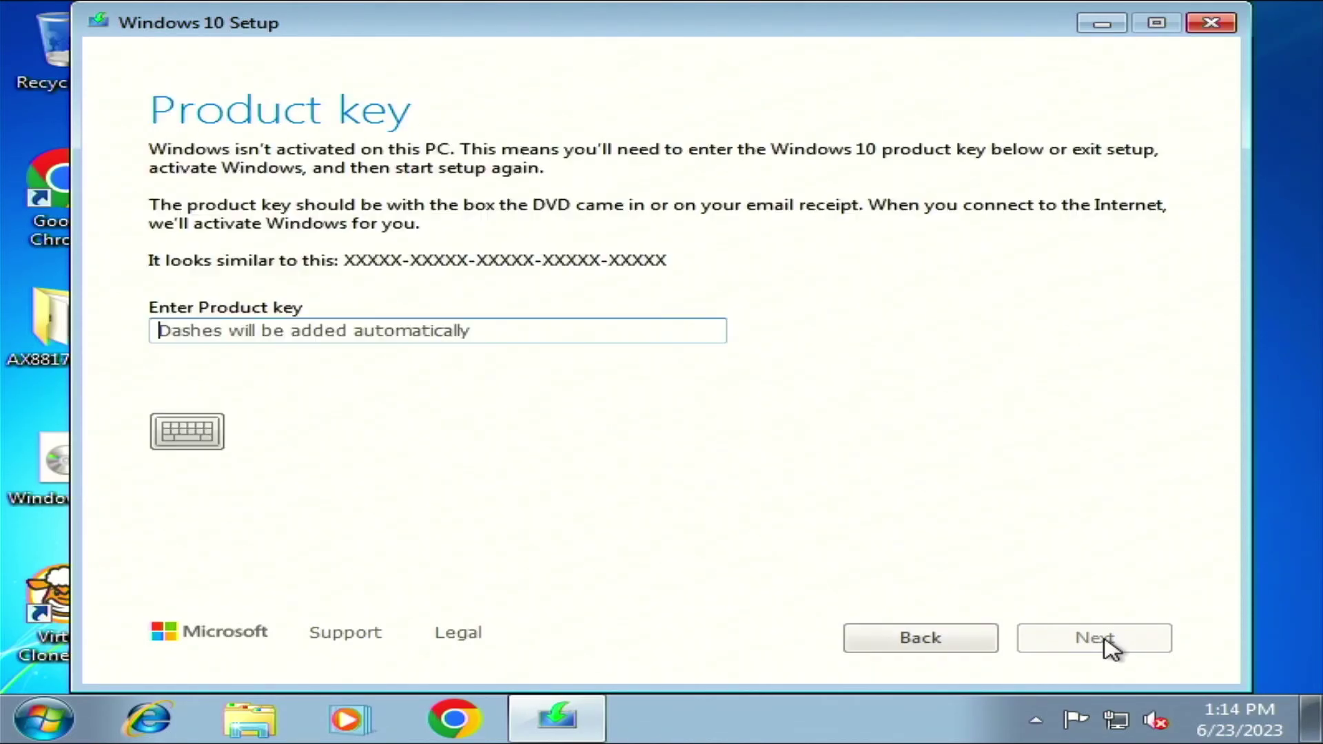
# Step: Search Chrome for 'windows 10 pro product key' and paste the generic Pro key into Setup
pyautogui.click(454, 719)
pyautogui.write('windows ')
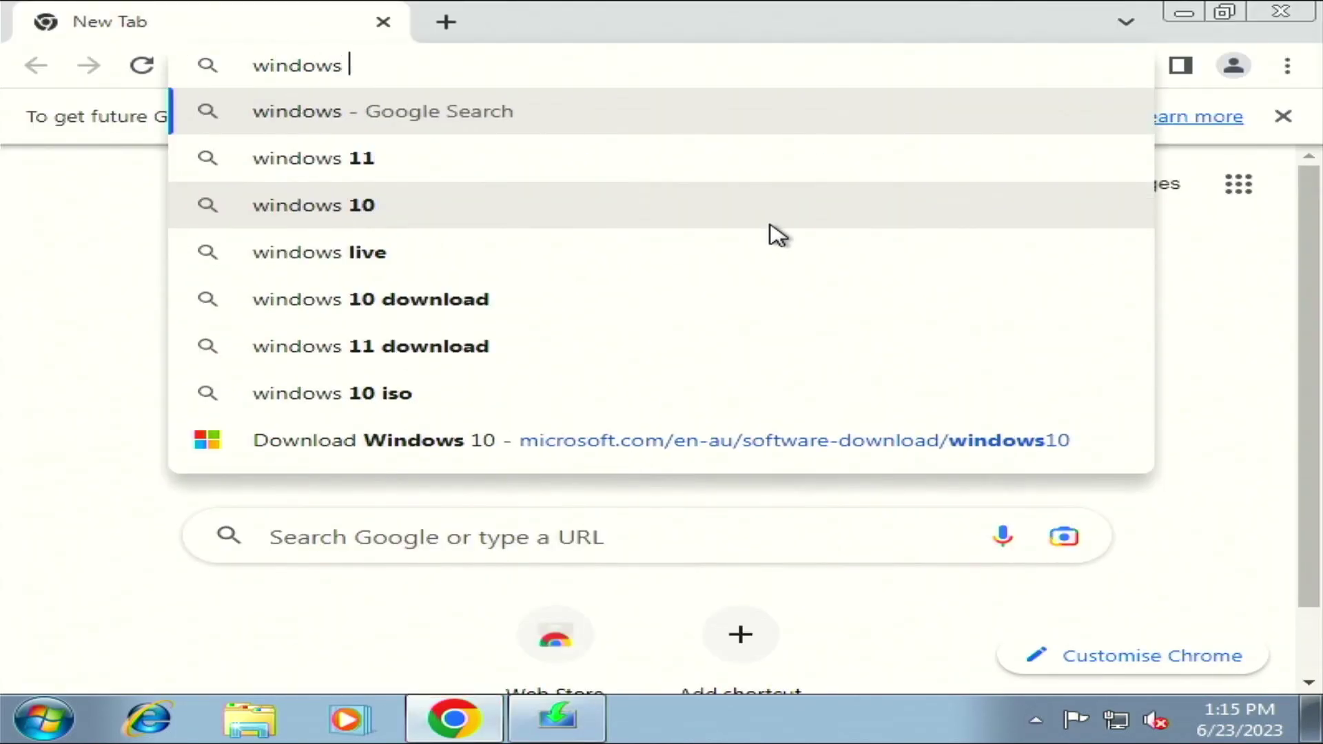
pyautogui.write('10 pro product key')
pyautogui.press('Return')
pyautogui.scroll(-5, 340, 629)
pyautogui.click(340, 629)
pyautogui.scroll(-10, 1313, 241)
pyautogui.scroll(-10, 1313, 241)
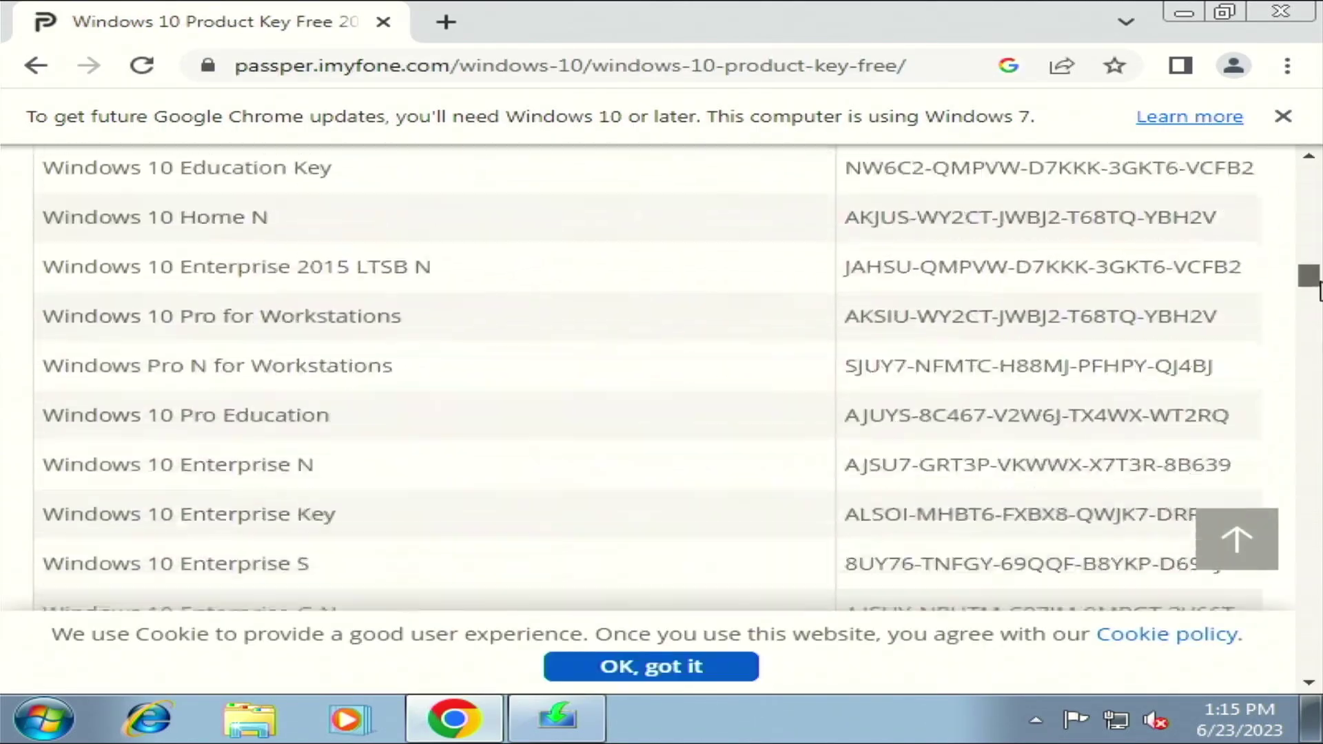
pyautogui.moveTo(848, 334); pyautogui.dragTo(1238, 333)
pyautogui.hotkey('ctrl', 'c')
pyautogui.click(557, 719)
pyautogui.hotkey('ctrl', 'v')
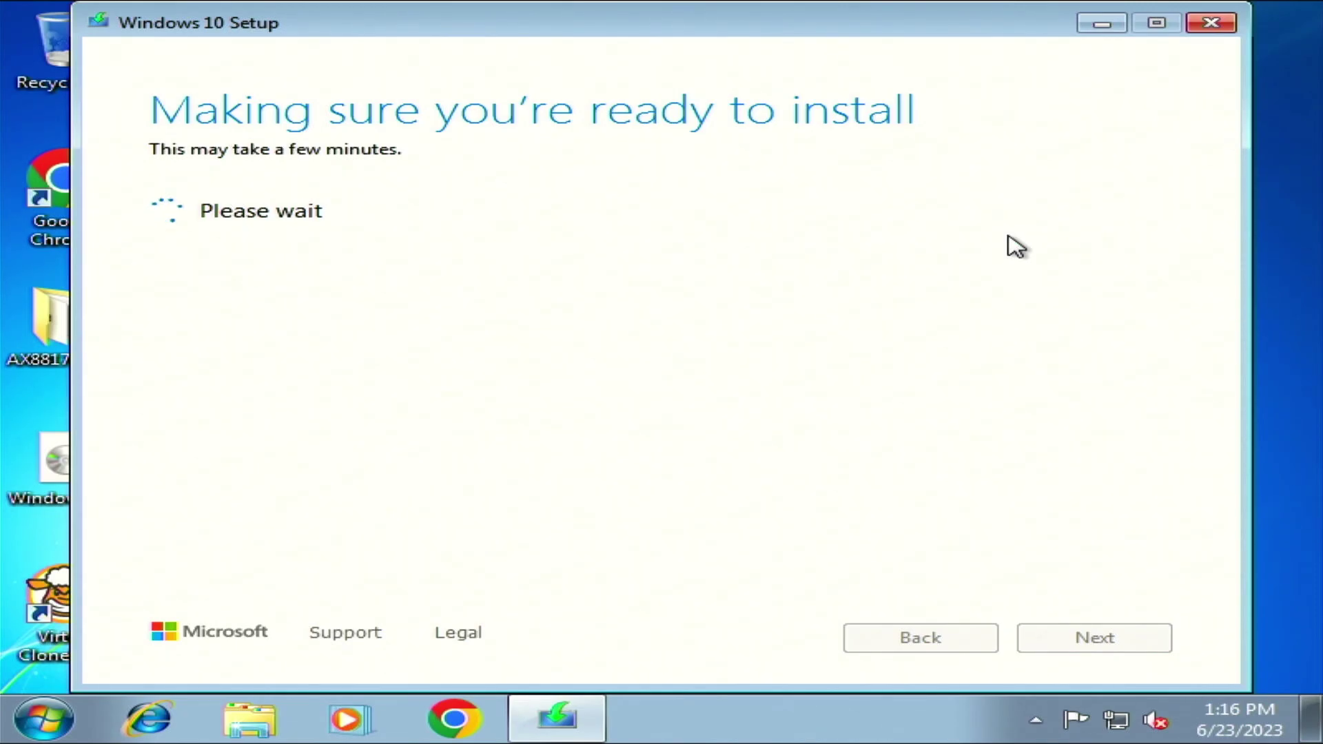
# Step: View the computer's basic system information from Computer Properties, then close the windows
pyautogui.click(260, 710)
pyautogui.rightClick(168, 422)
pyautogui.press('r')
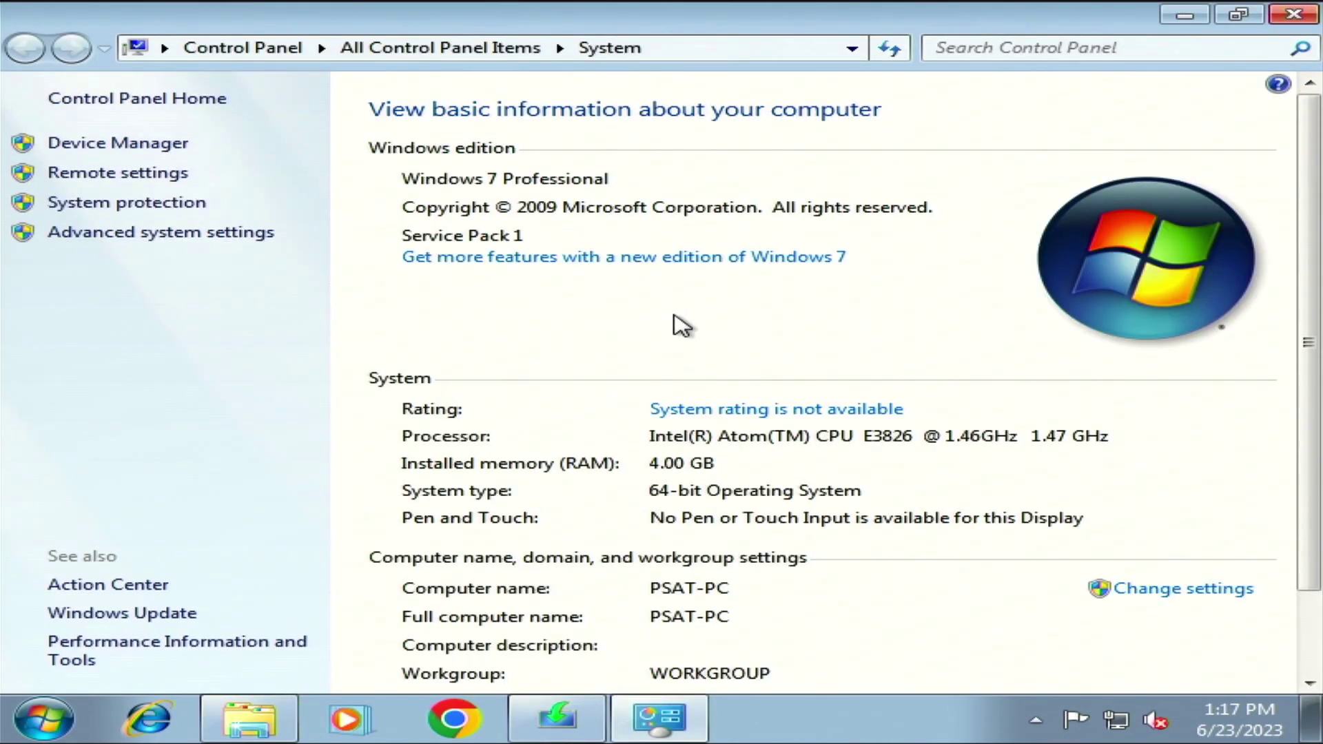
pyautogui.click(1292, 19)
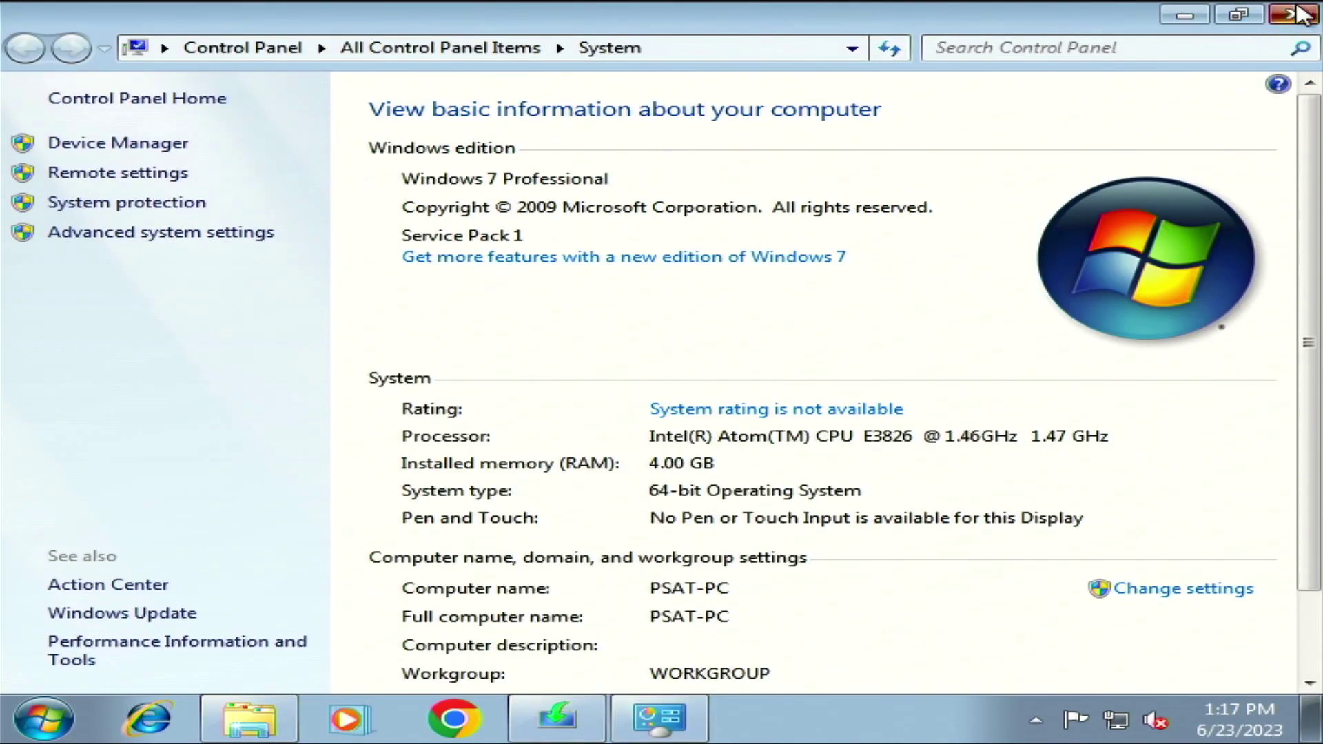
pyautogui.click(1295, 20)
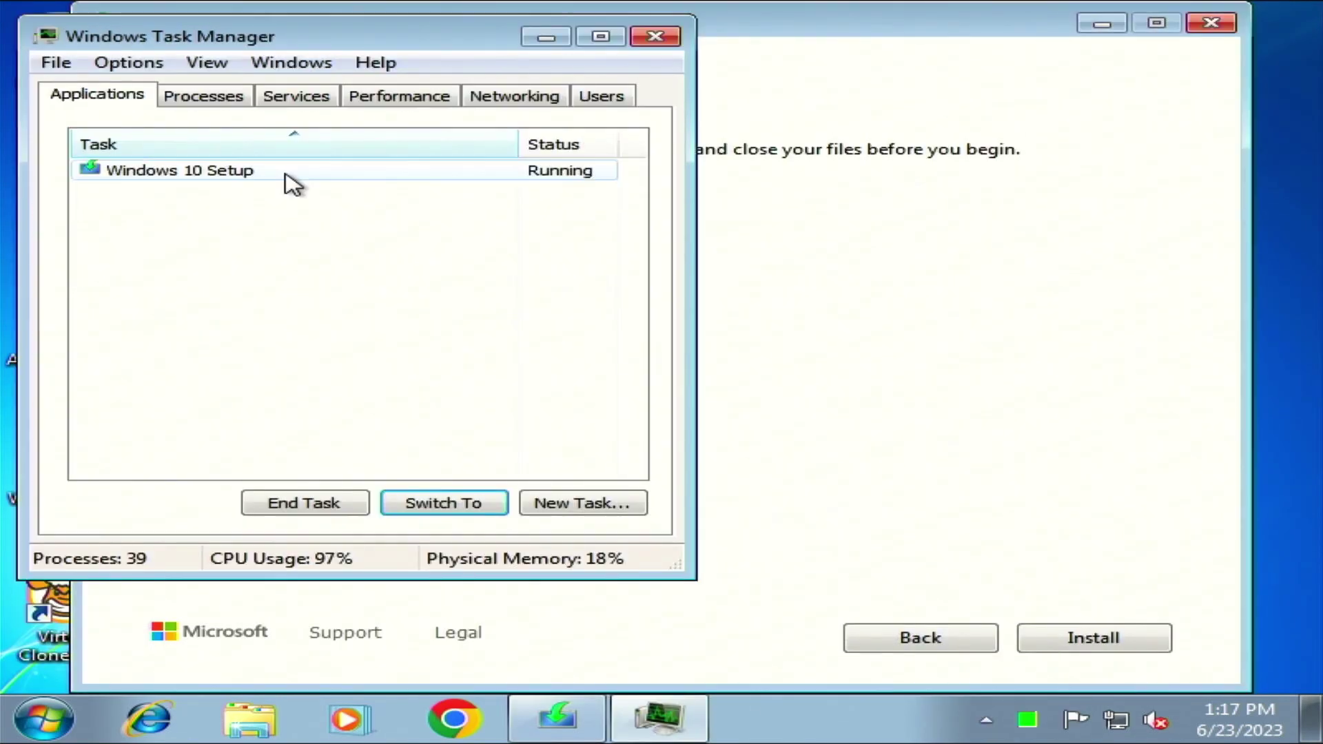
# Step: Start the Windows 10 installation and glance at CPU and memory usage in Task Manager
pyautogui.click(214, 95)
pyautogui.click(905, 474)
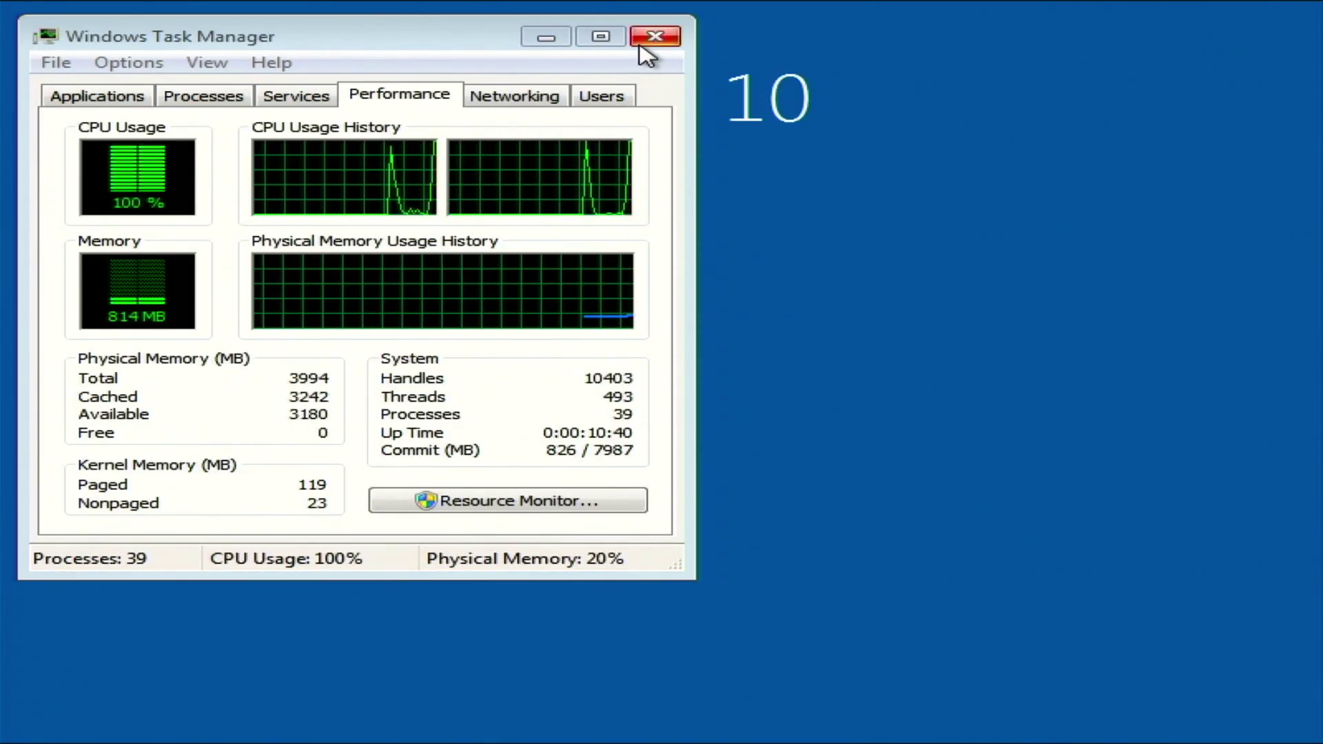
pyautogui.click(640, 45)
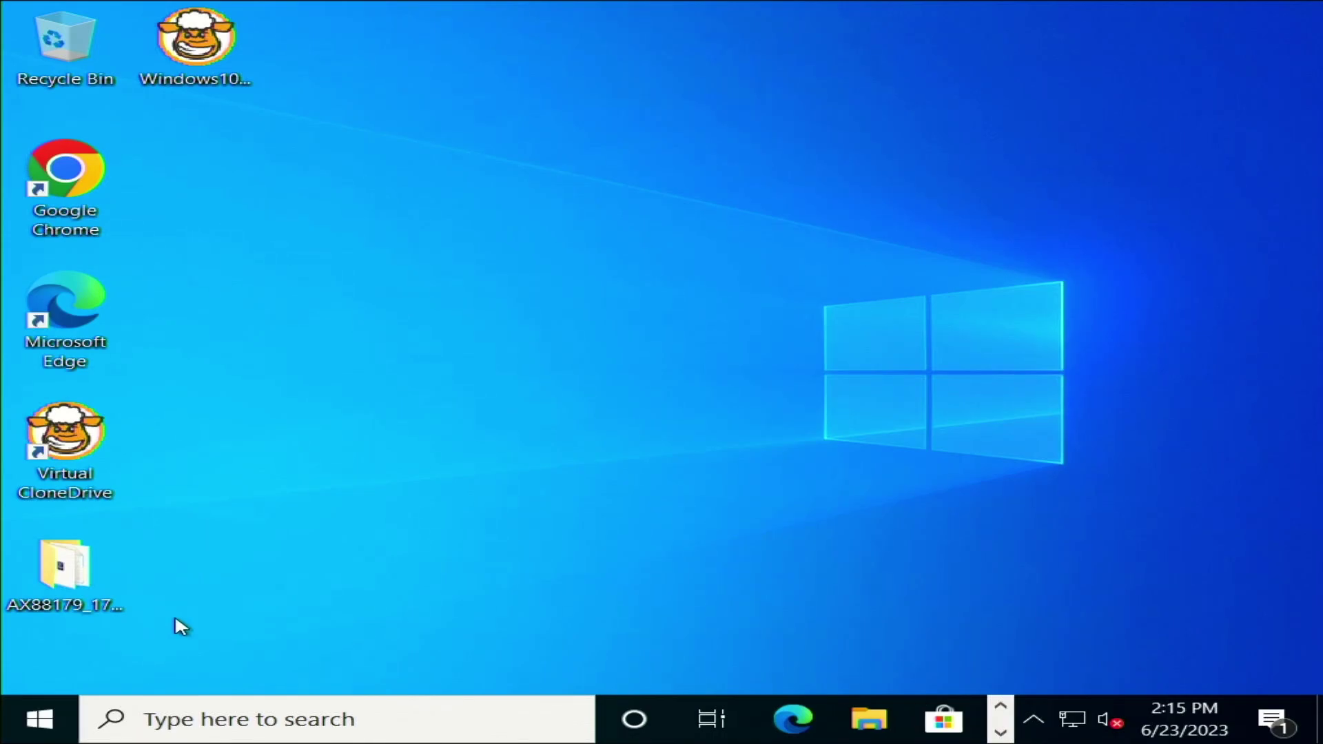
pyautogui.press('super+e')
pyautogui.hotkey('ctrl', 'shift', 'Escape')
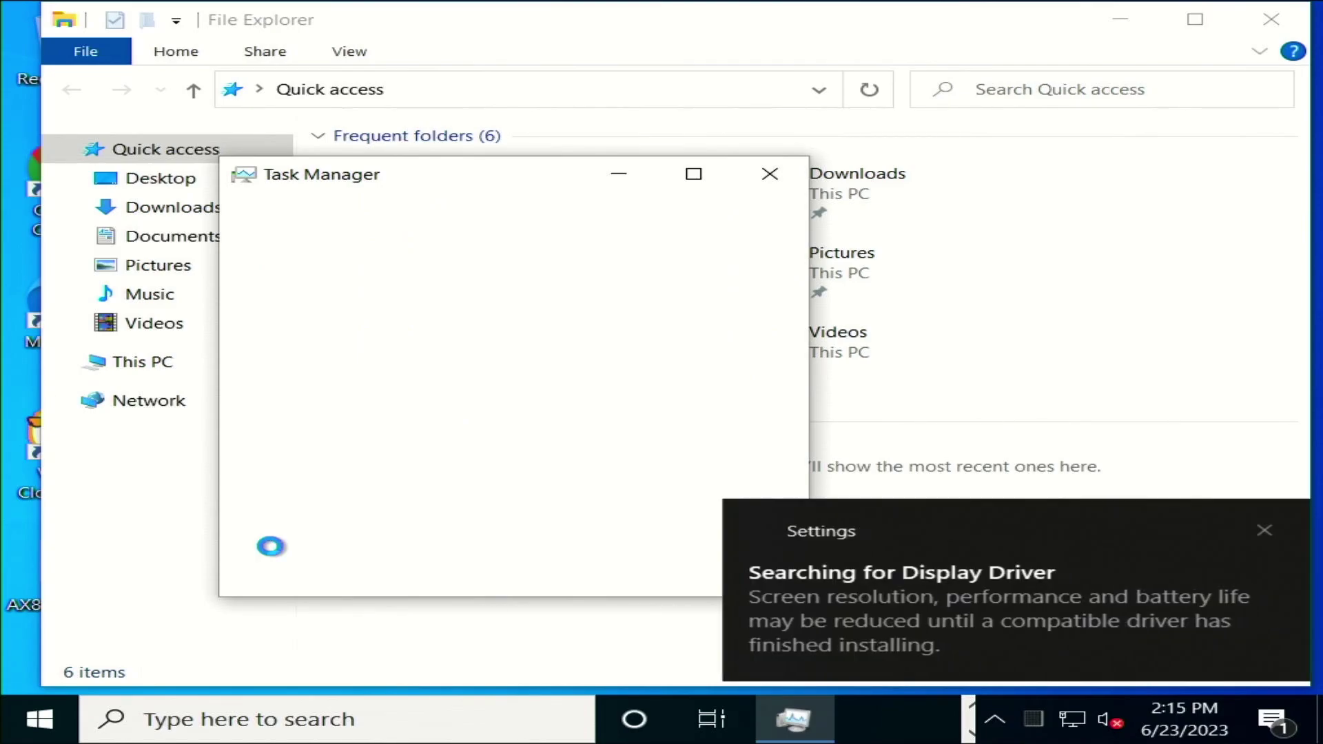
pyautogui.click(290, 565)
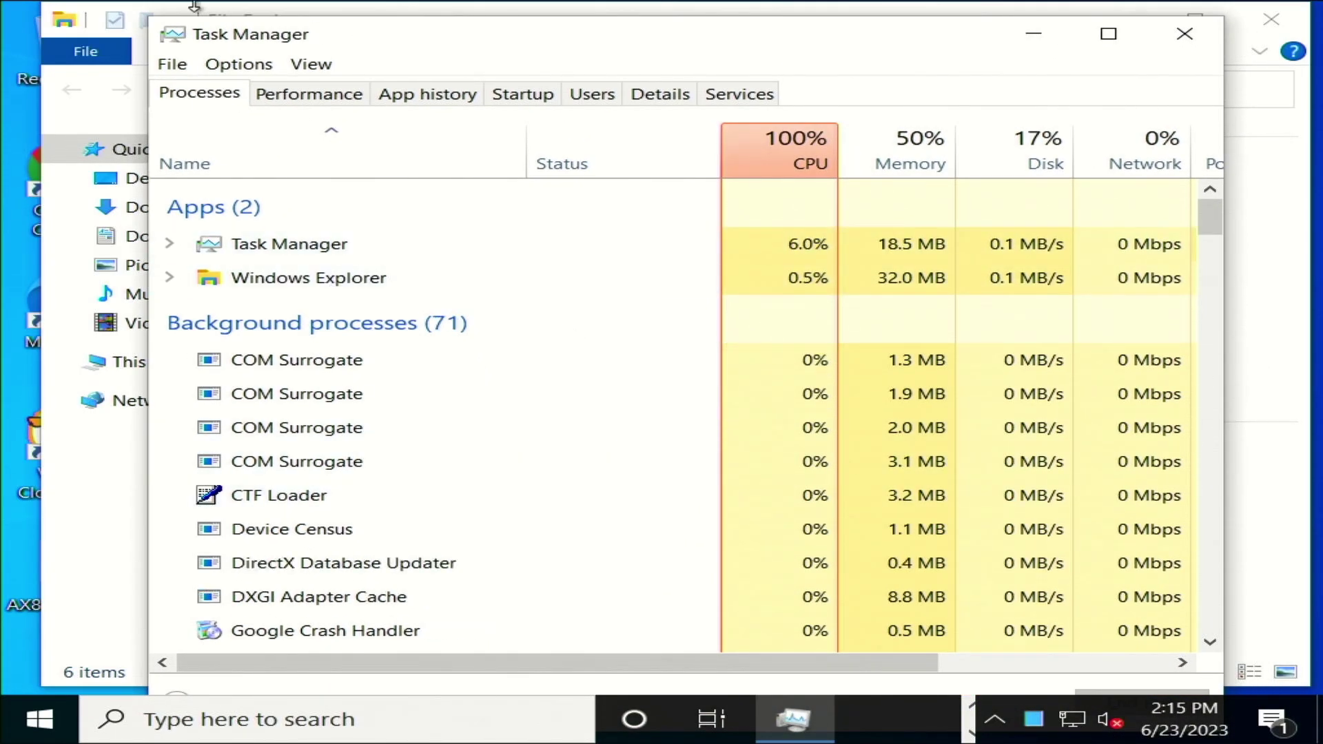
pyautogui.click(271, 94)
pyautogui.click(1185, 33)
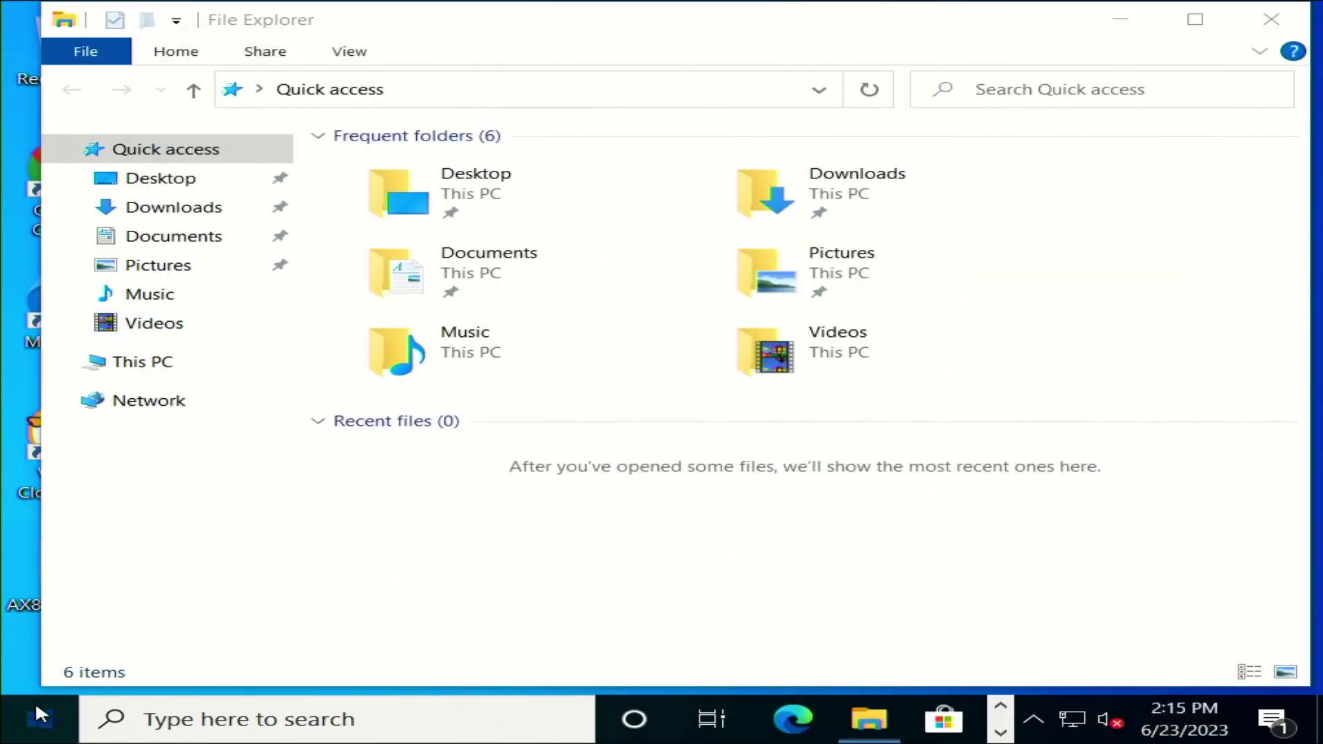
pyautogui.click(35, 710)
pyautogui.click(41, 614)
pyautogui.click(774, 60)
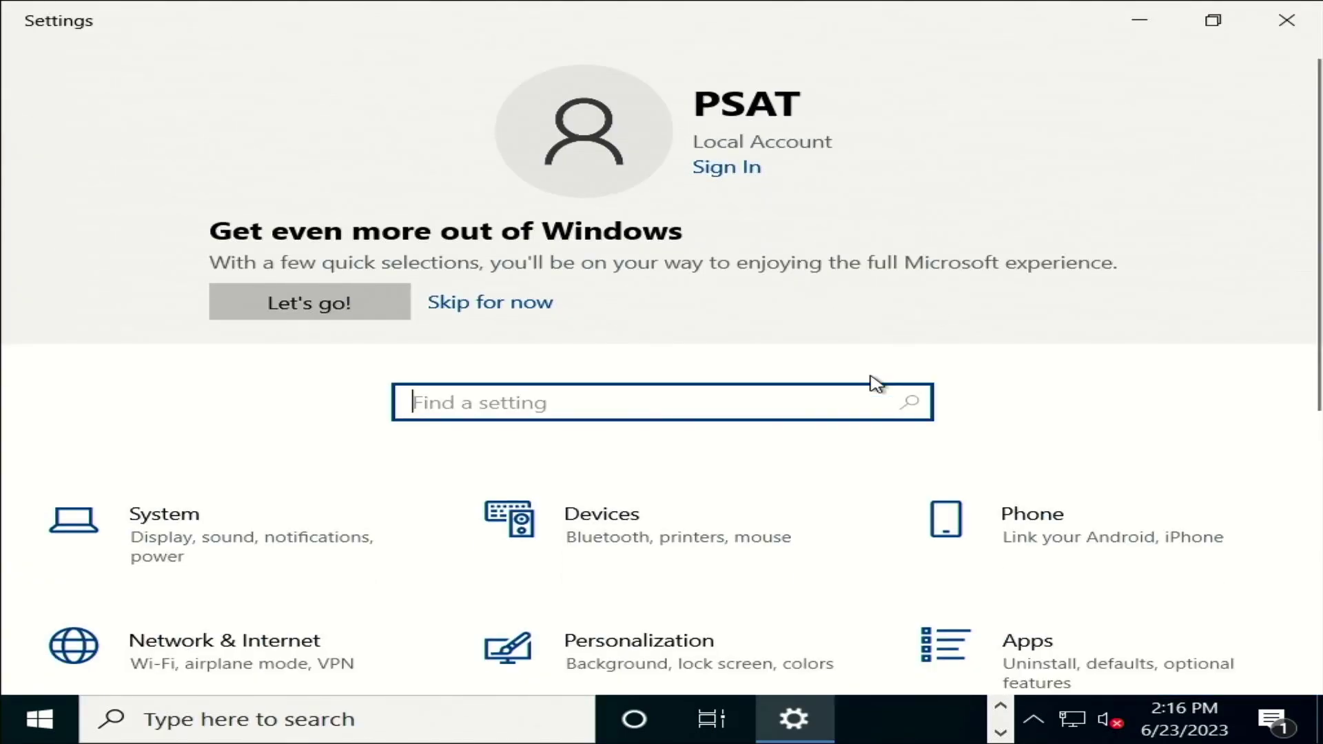
pyautogui.scroll(-1, 248, 546)
pyautogui.click(248, 546)
pyautogui.scroll(-5, 310, 482)
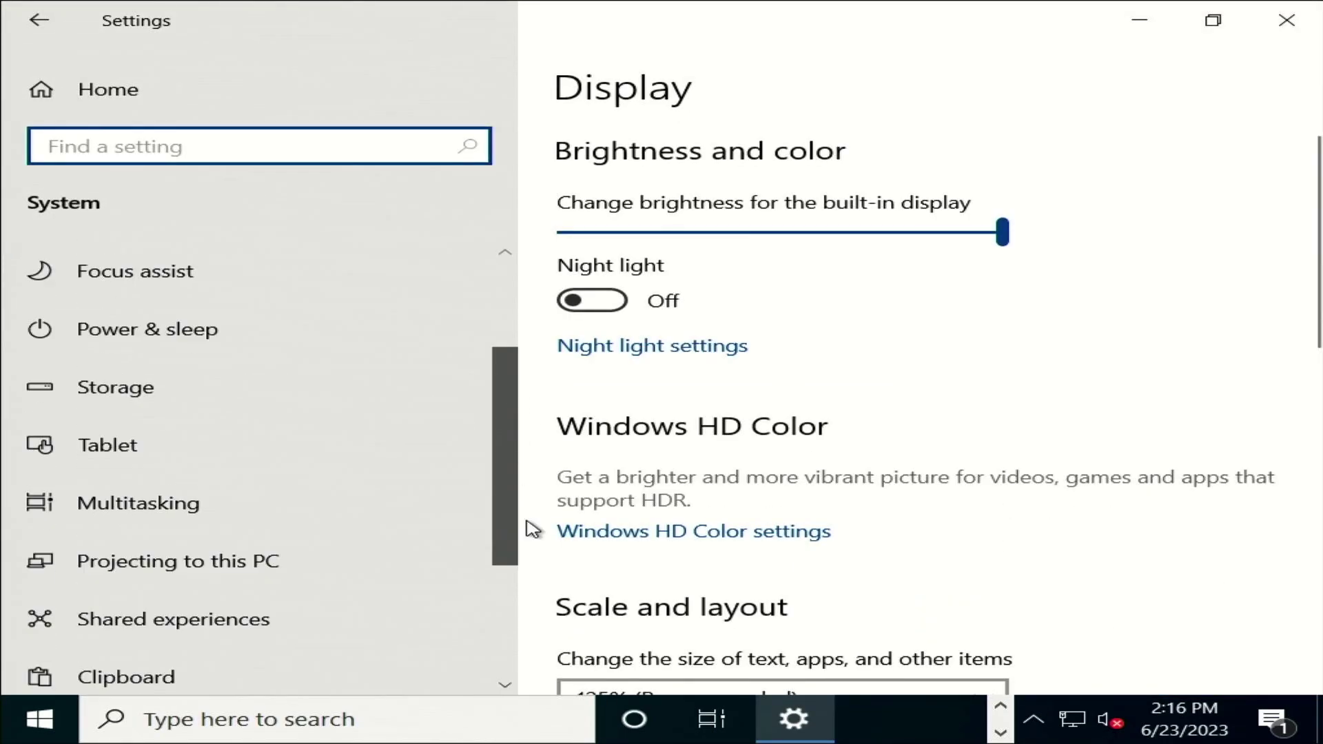
pyautogui.click(364, 579)
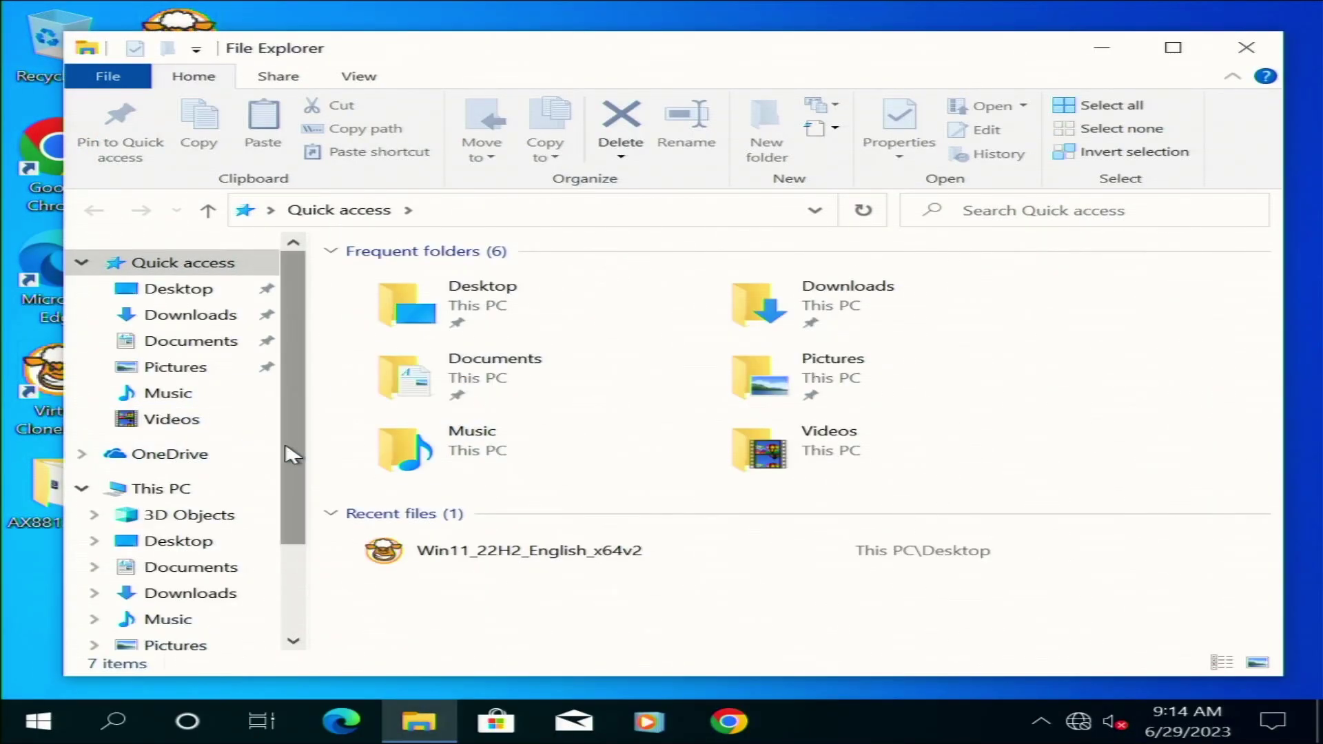
# Step: Copy all Windows 11 disc files into a new Desktop folder named 'W11 Setup'
pyautogui.scroll(-2, 287, 452)
pyautogui.click(200, 628)
pyautogui.hotkey('ctrl', 'a')
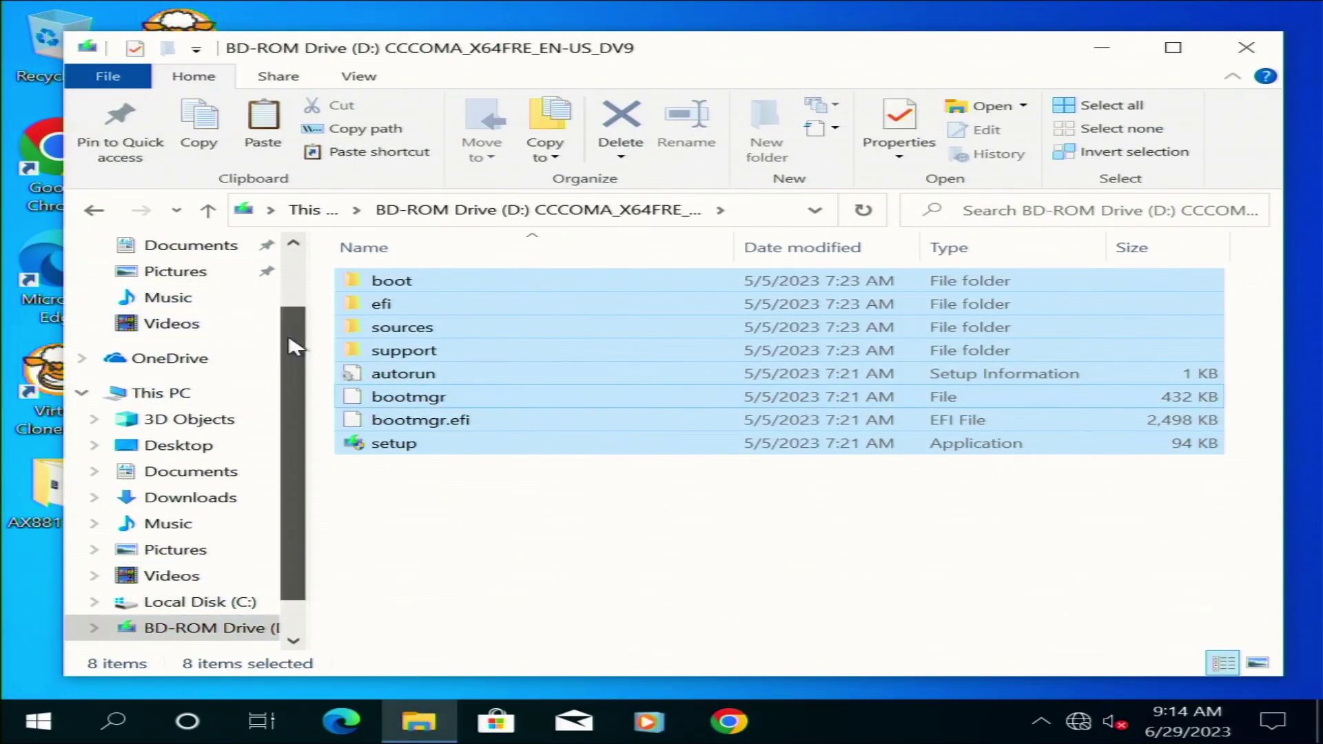
pyautogui.scroll(1, 295, 347)
pyautogui.click(177, 245)
pyautogui.rightClick(452, 540)
pyautogui.moveTo(710, 486)
pyautogui.click(759, 486)
pyautogui.write('W11 Setuop')
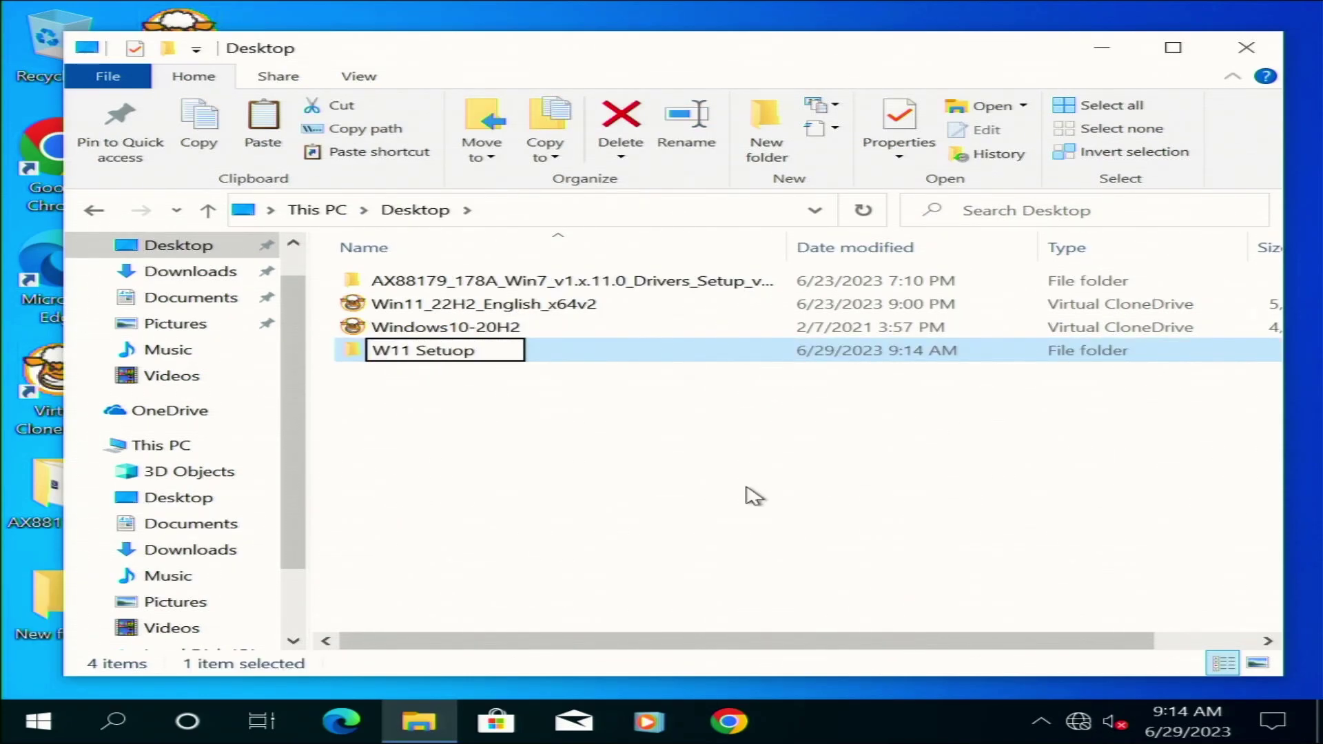
pyautogui.press('BackSpace')
pyautogui.press('BackSpace')
pyautogui.write('p')
pyautogui.press('Return')
pyautogui.press('Return')
pyautogui.hotkey('ctrl', 'v')
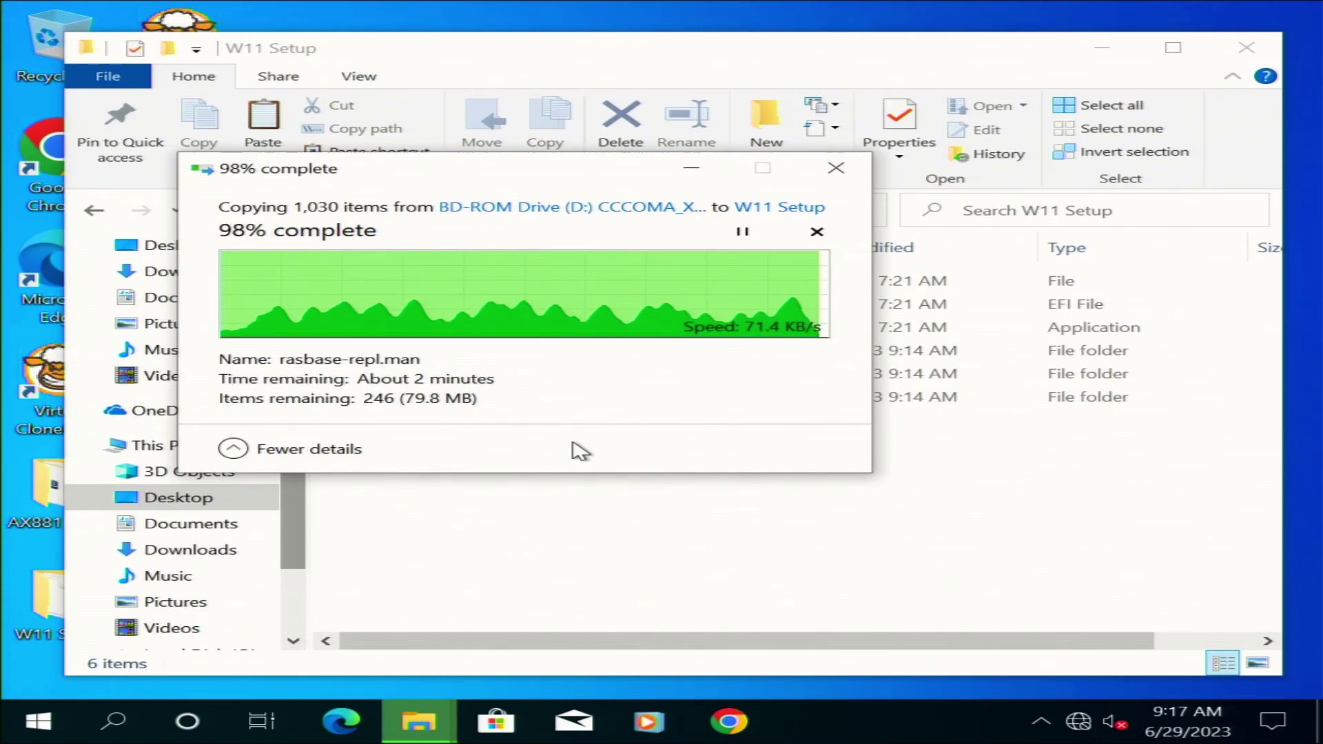
# Step: Copy appraiserres.dll from the Windows 10 disc's sources into W11 Setup's sources and launch setup
pyautogui.press('super+d')
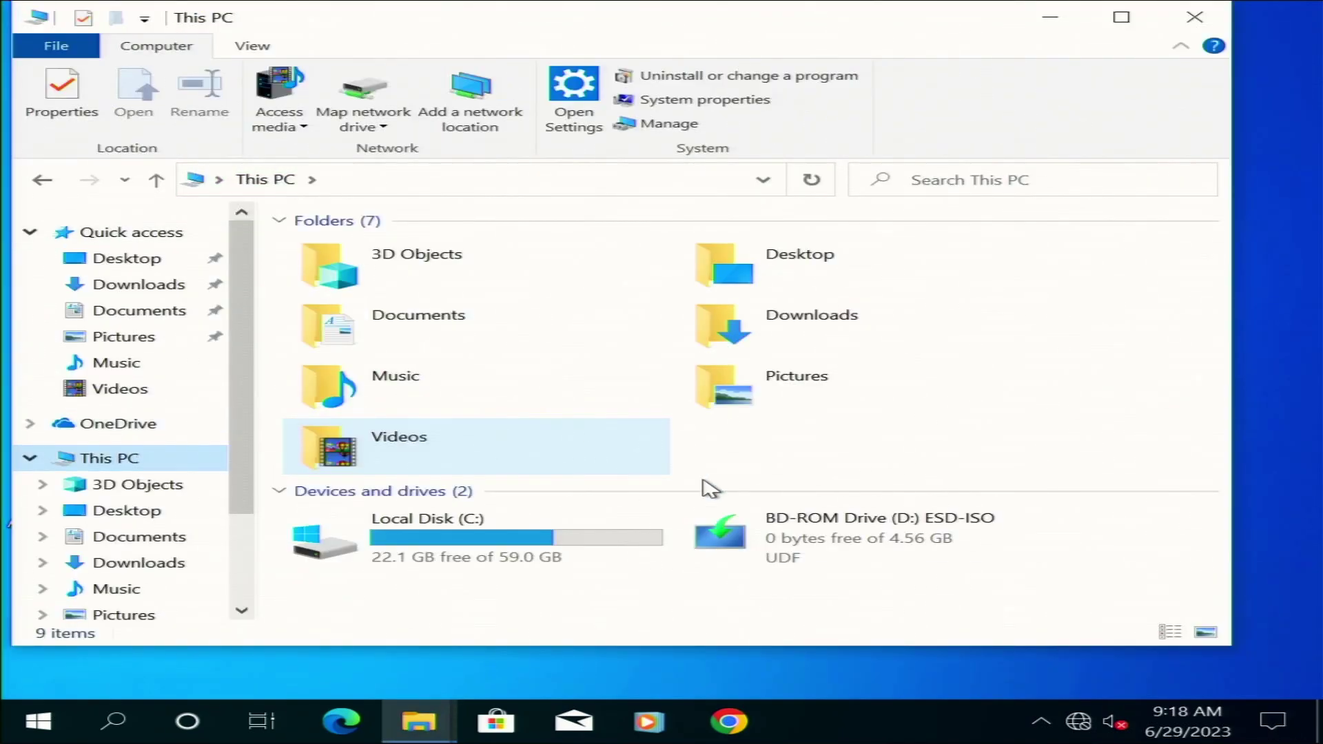
pyautogui.doubleClick(820, 517)
pyautogui.doubleClick(331, 295)
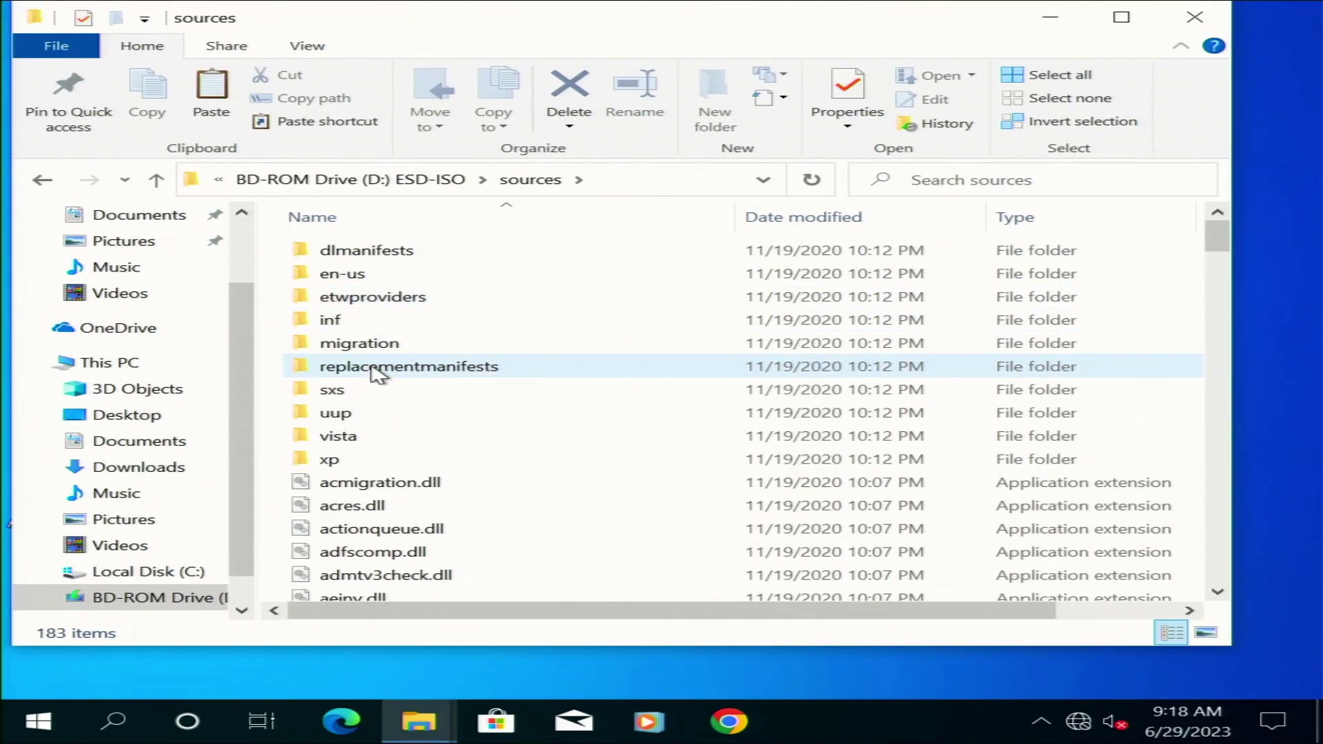
pyautogui.write('app')
pyautogui.click(493, 476)
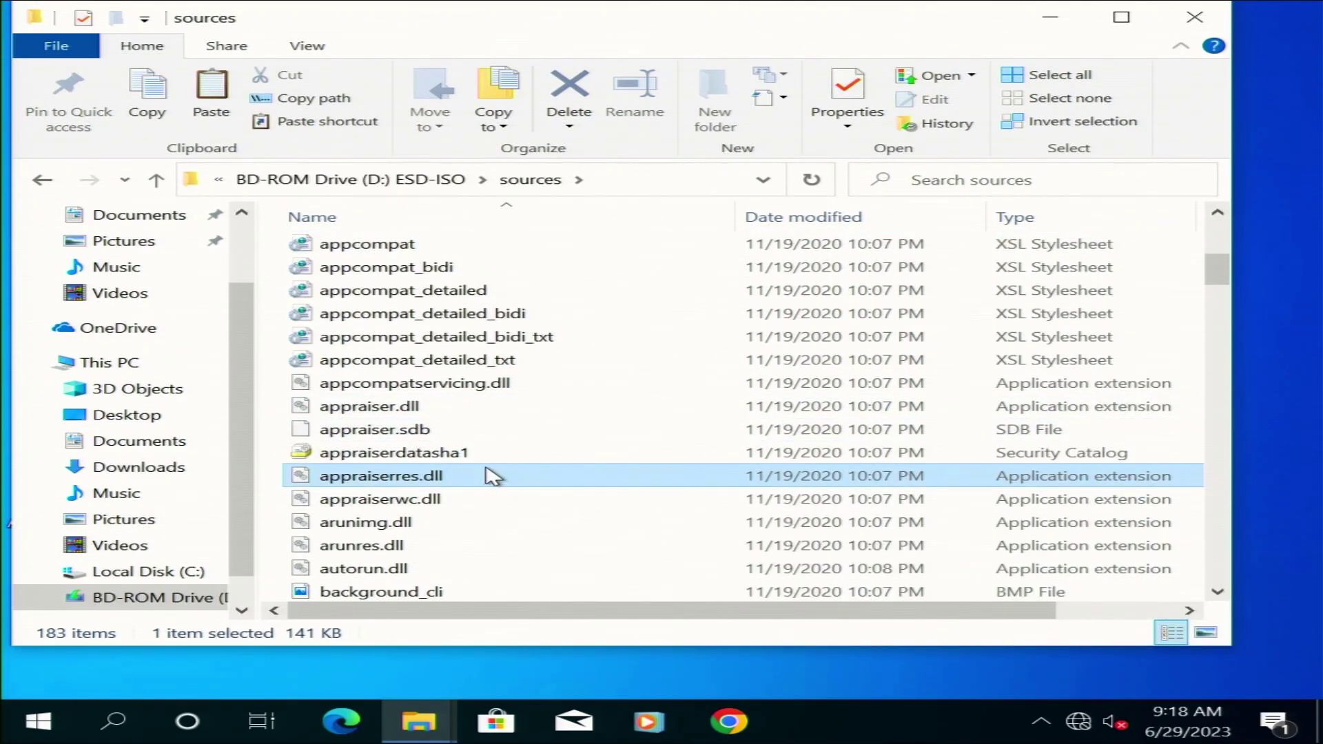
pyautogui.hotkey('ctrl', 'c')
pyautogui.doubleClick(416, 334)
pyautogui.hotkey('ctrl', 'v')
pyautogui.hotkey('alt', 'Up')
pyautogui.doubleClick(378, 520)
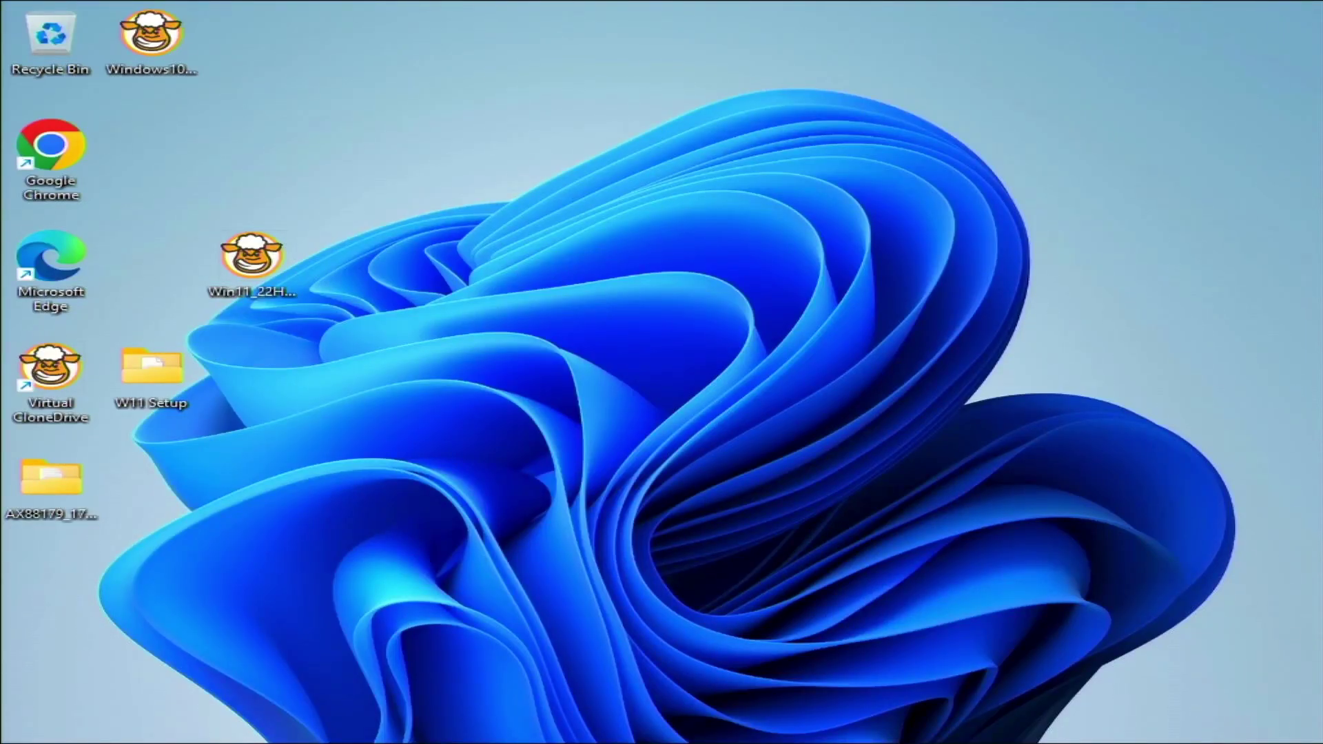
# Step: Open Settings, maximise it, and show the System About page listing Windows 11 Pro 22H2
pyautogui.press('super')
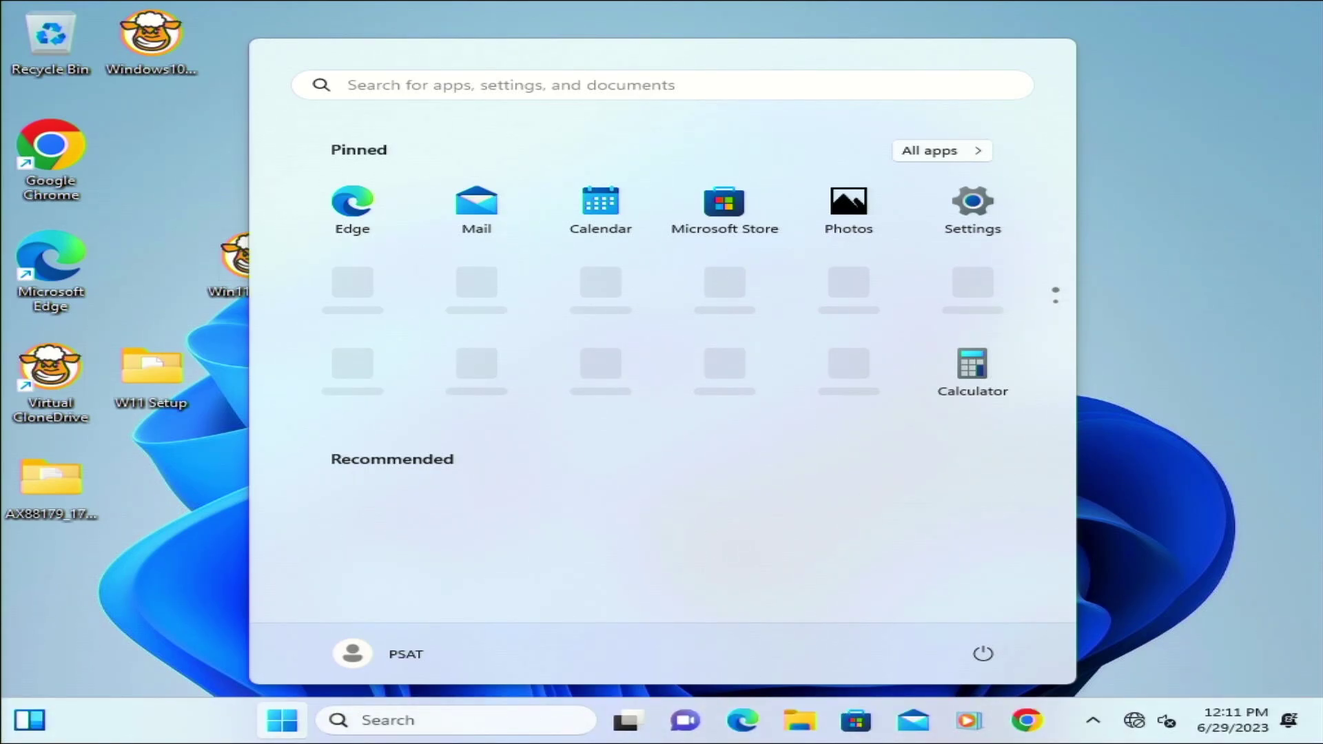
pyautogui.click(1004, 207)
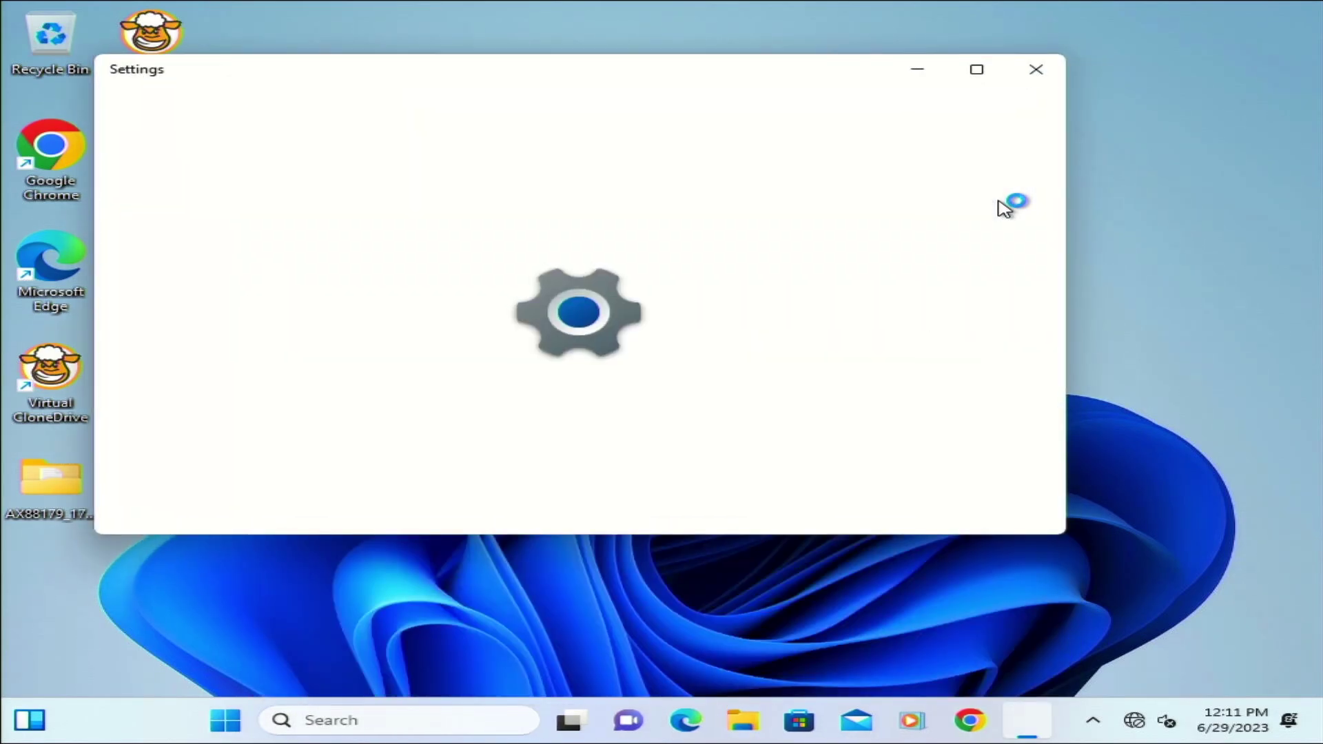
pyautogui.click(993, 82)
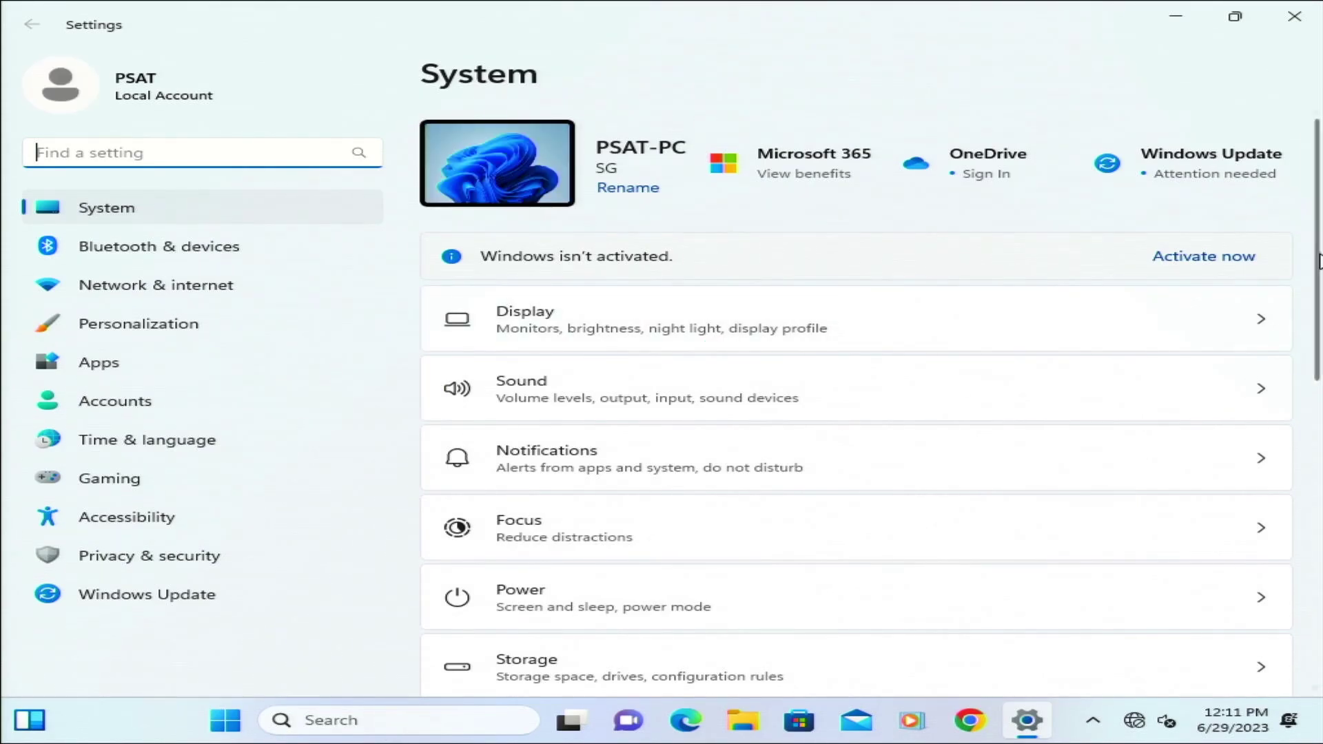
pyautogui.scroll(-5, 1302, 387)
pyautogui.scroll(-4, 1292, 446)
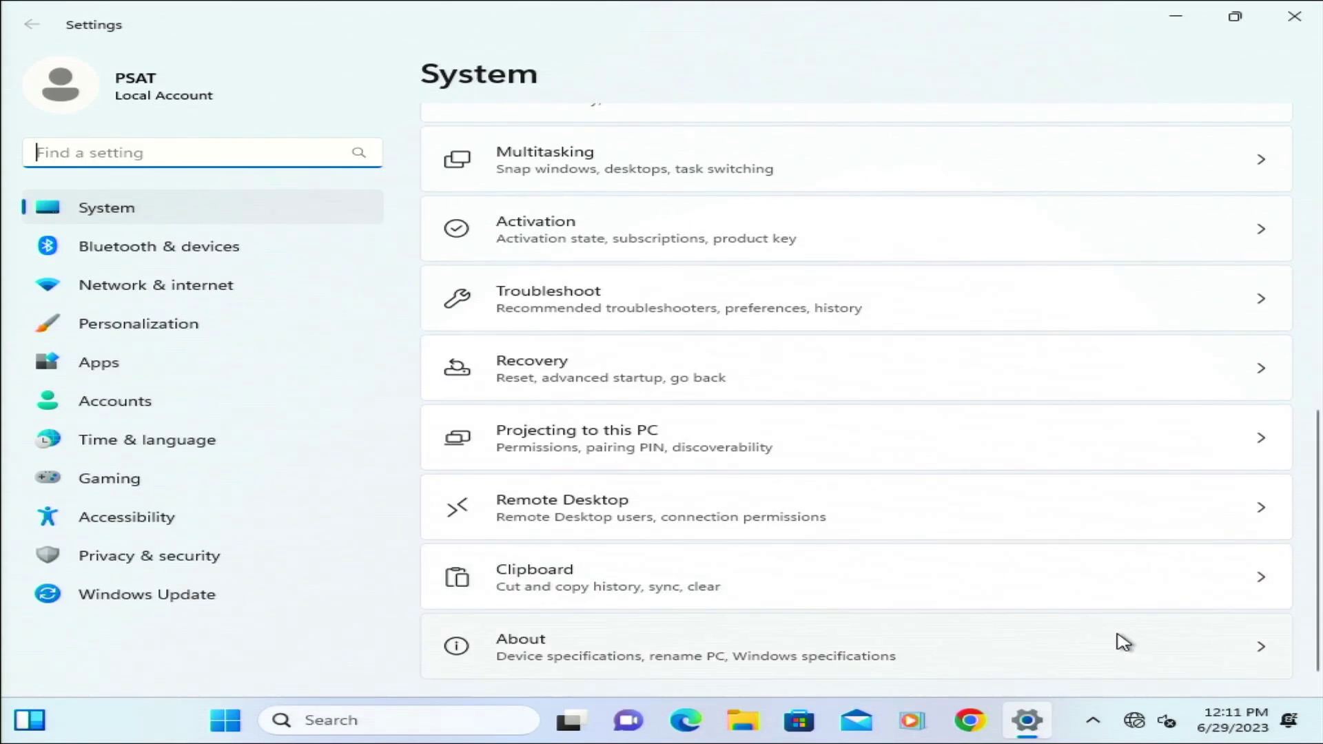
pyautogui.click(846, 631)
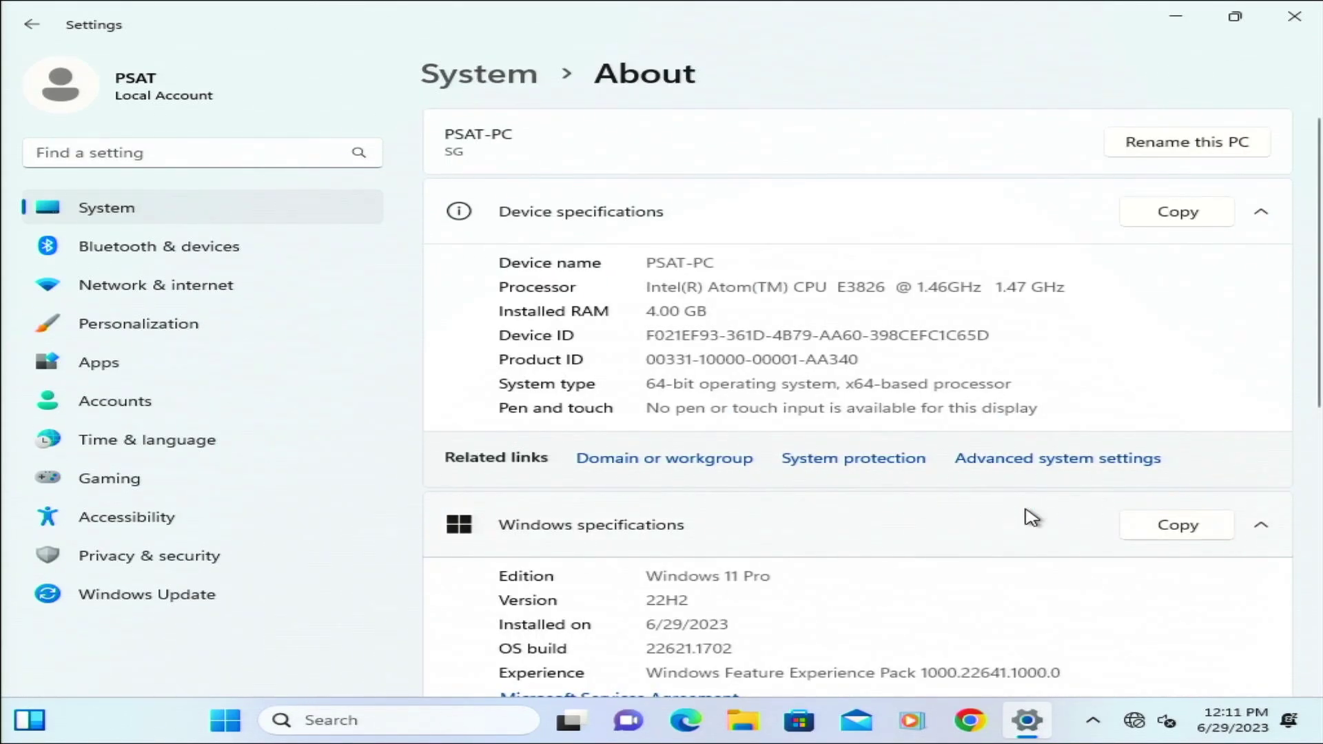